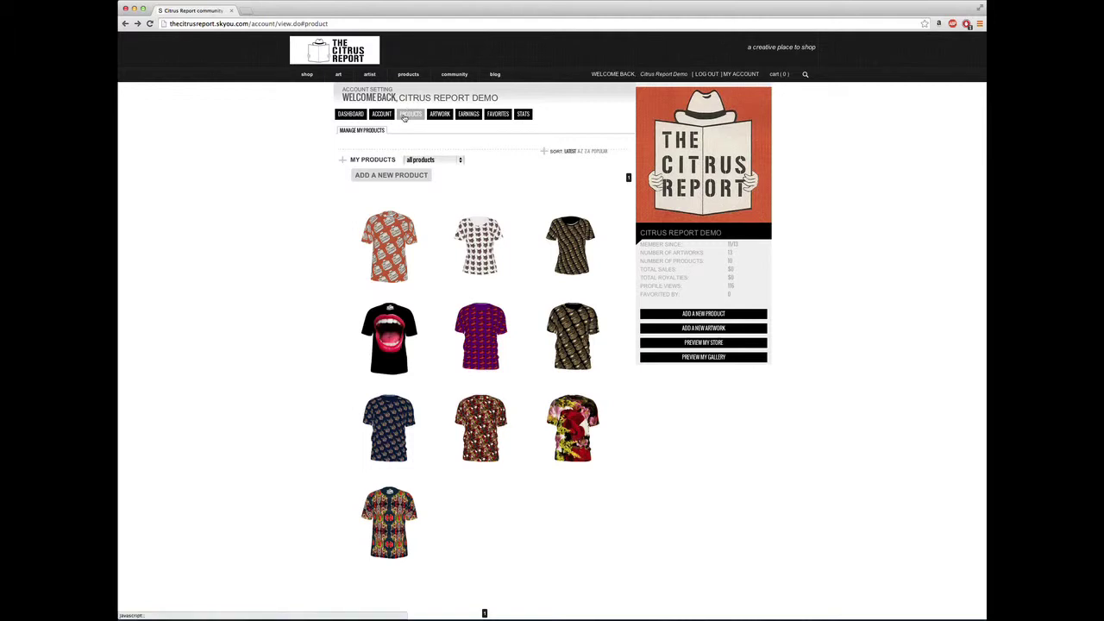
Step: Start a new product based on the women's T-shirt and inspect the blank shirt from several angles
left_click(399, 177)
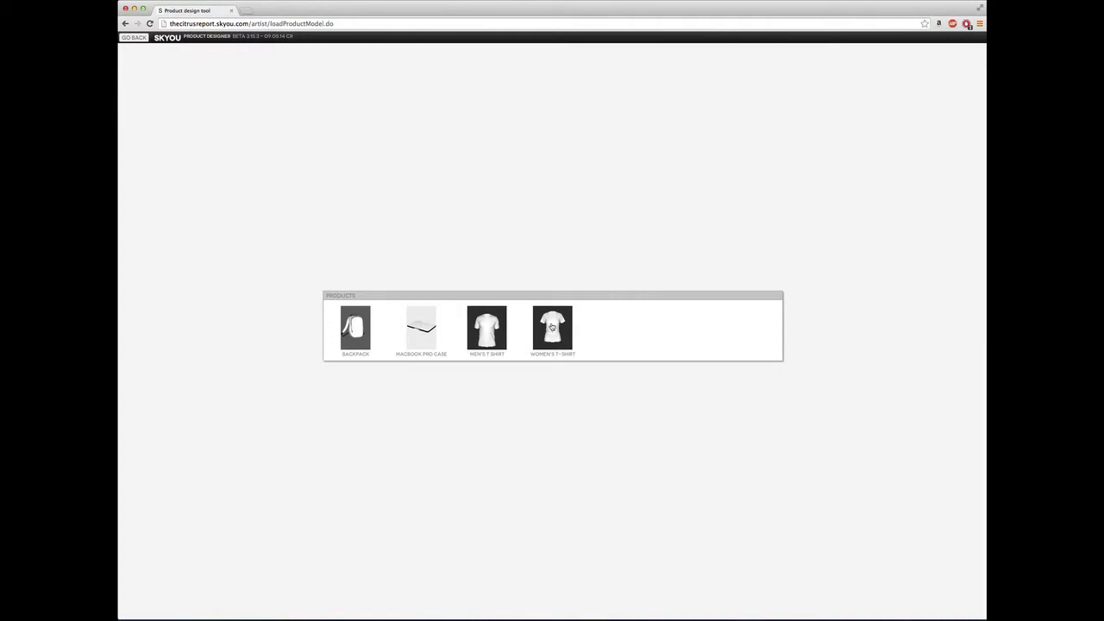
left_click(551, 329)
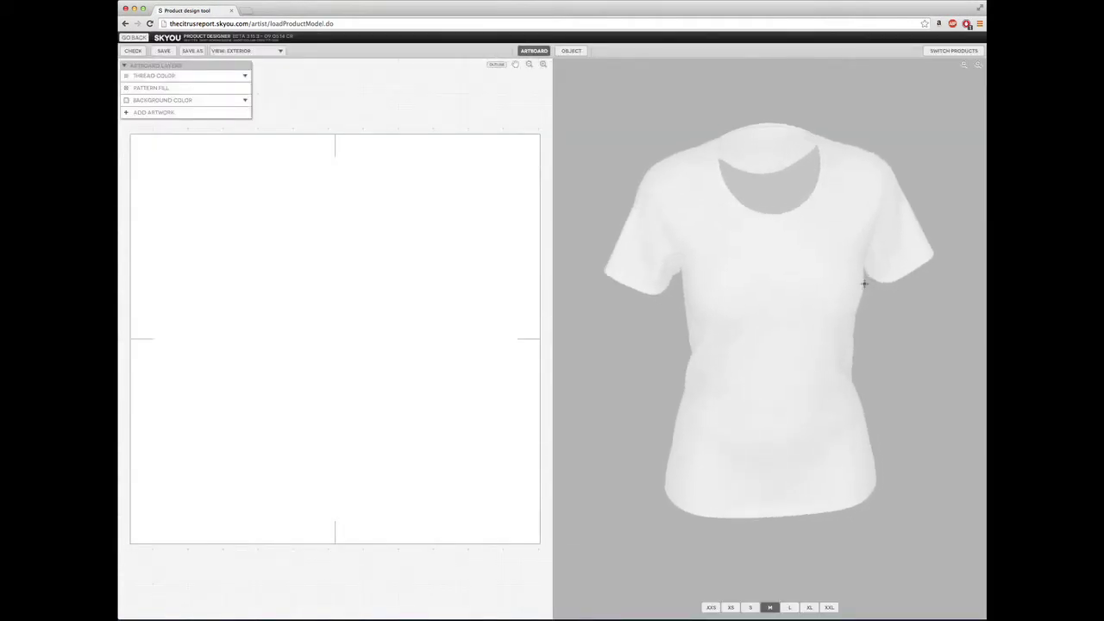
left_click_drag(722, 233, 607, 242)
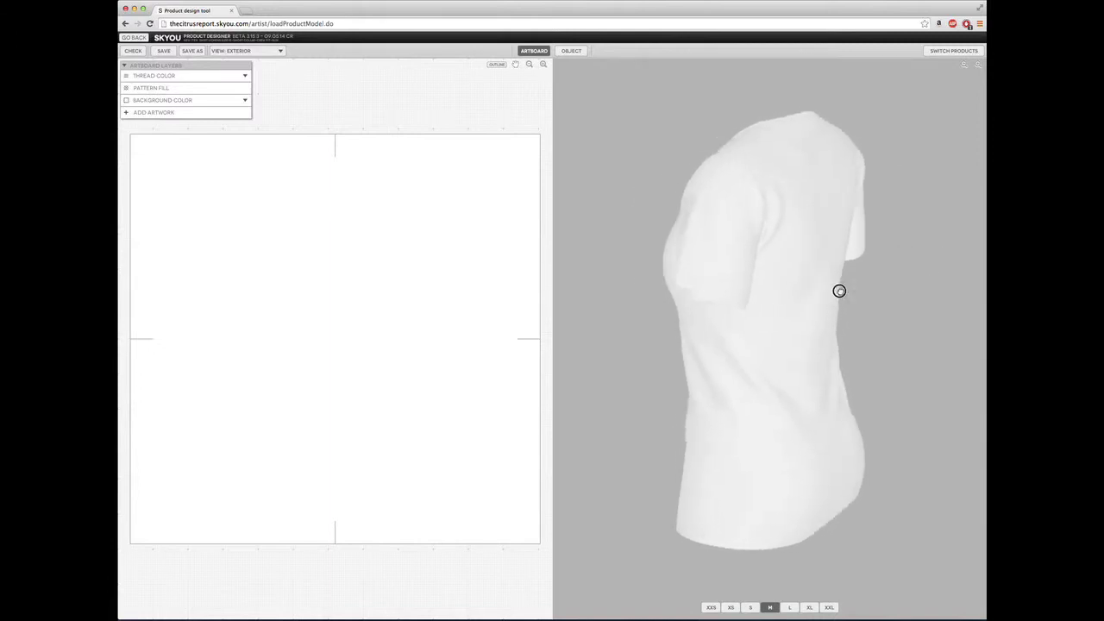
left_click_drag(811, 292, 923, 273)
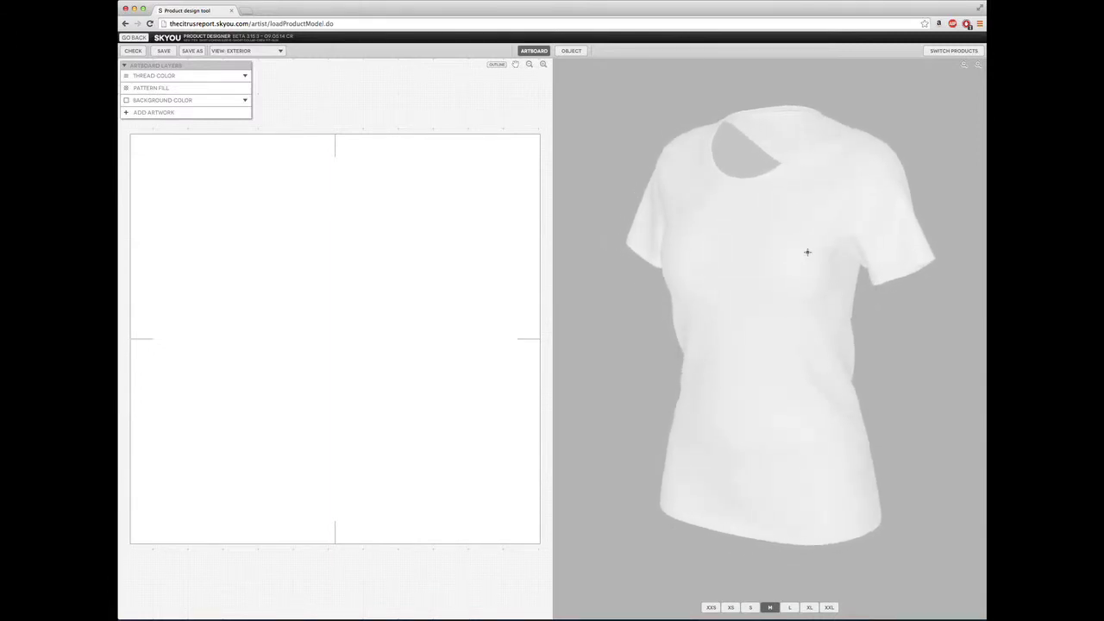
Step: Add the SK-PLANT hibiscus artwork and place it across the left sleeve and front piece, with the pattern outline shown
left_click(160, 112)
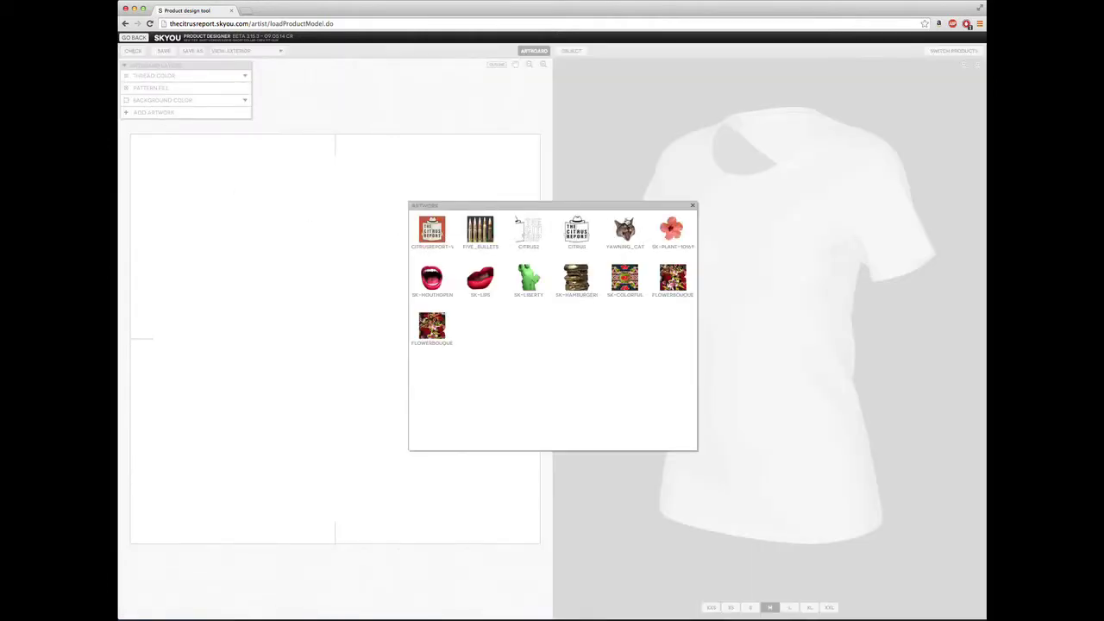
left_click(673, 228)
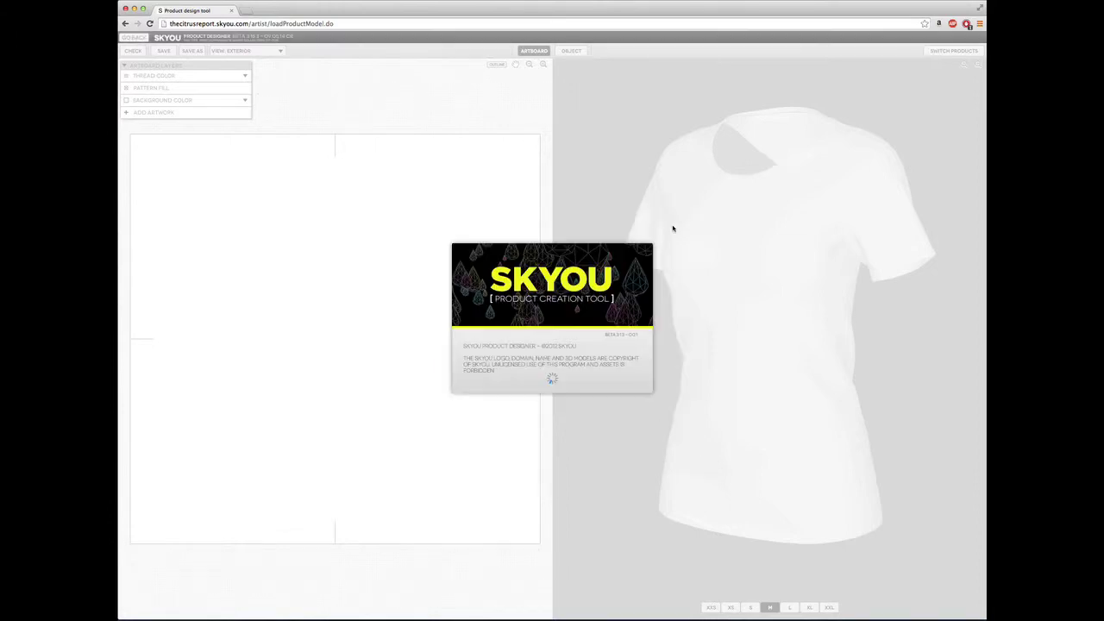
mouse_move(339, 322)
left_mouse_down()
mouse_move(299, 366)
mouse_move(346, 299)
mouse_move(330, 296)
mouse_move(351, 314)
mouse_move(345, 323)
left_mouse_up()
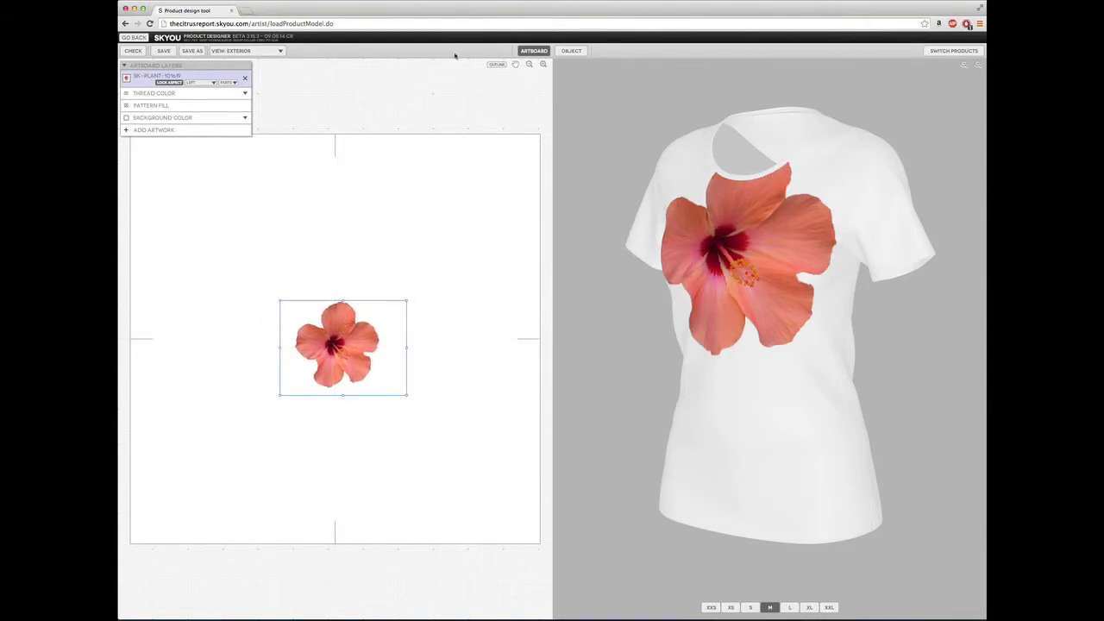
left_click(497, 66)
left_click_drag(341, 332, 305, 329)
Step: Add a second hibiscus, shrink and rotate it, and place it just below the front neckline beside the first flower
left_click(153, 130)
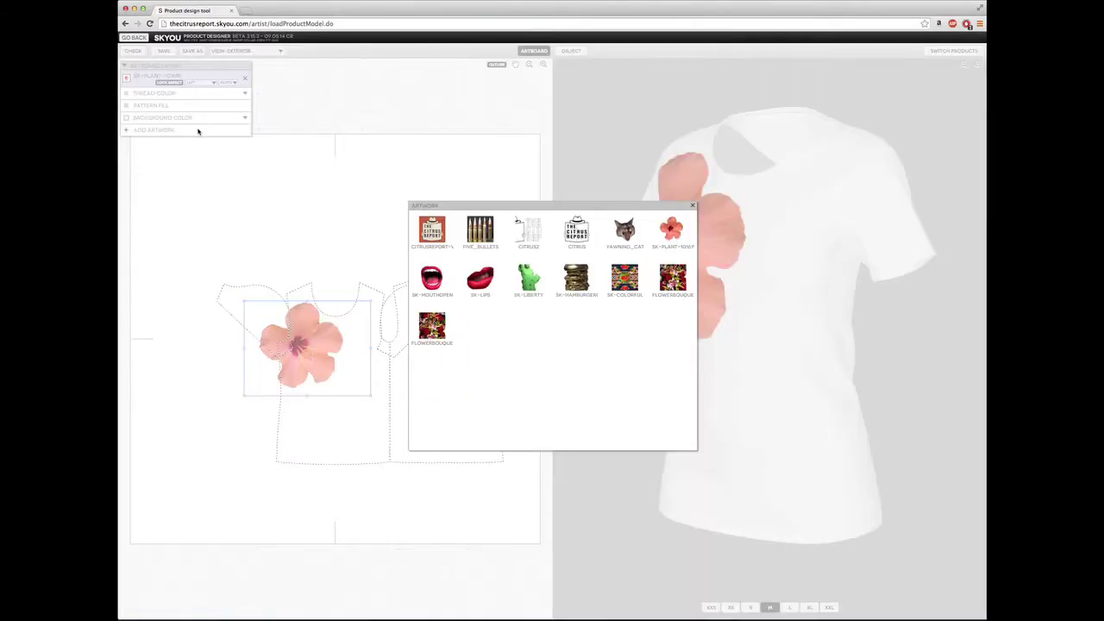
left_click(672, 229)
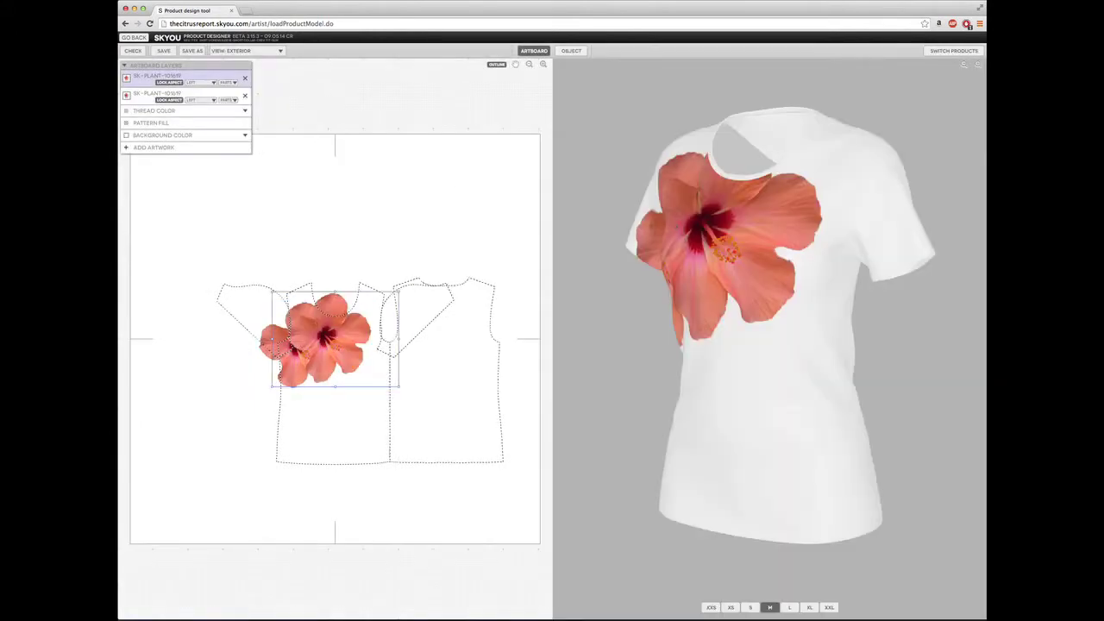
left_click_drag(342, 325, 362, 354)
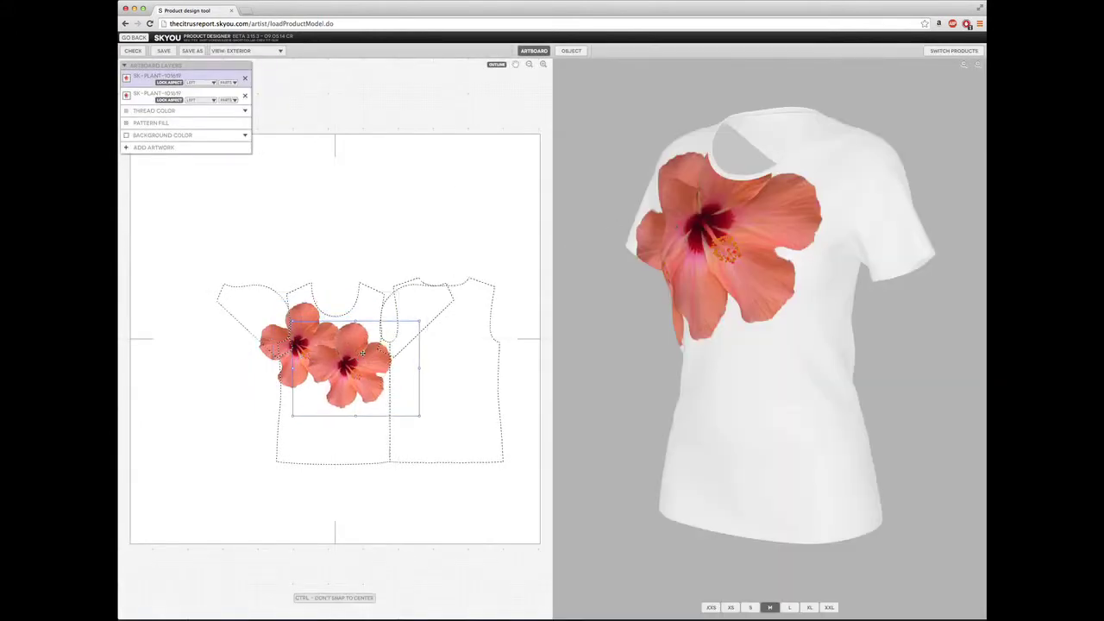
left_click_drag(417, 320, 318, 318)
left_click_drag(337, 368, 341, 319)
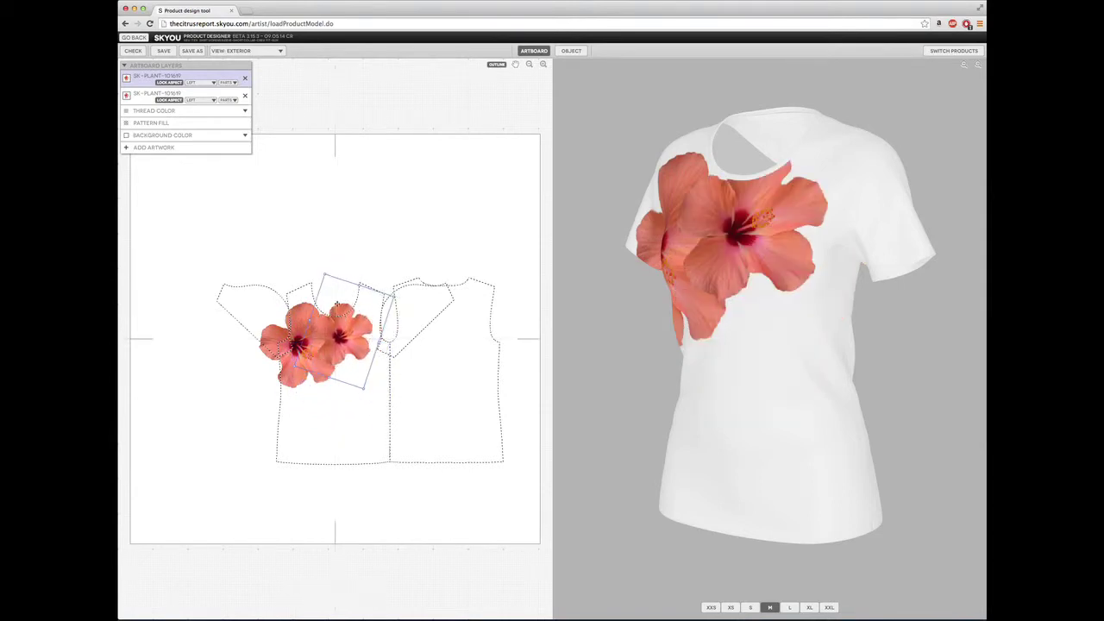
Step: Add a third hibiscus, scaled to about half size, directly below the second flower on the front piece
left_click(155, 147)
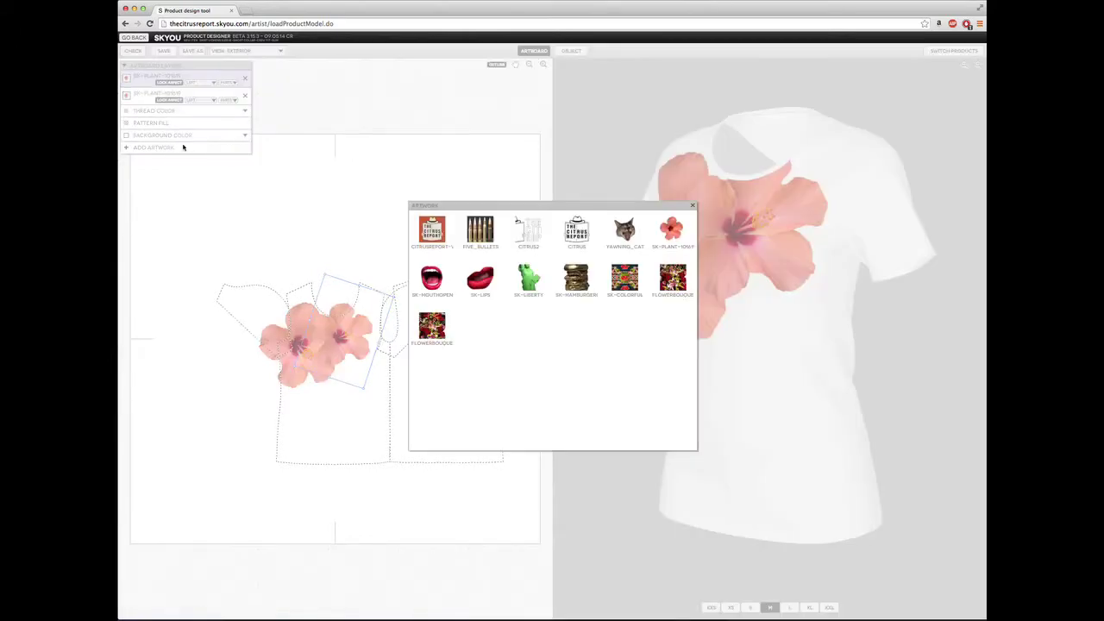
left_click(672, 232)
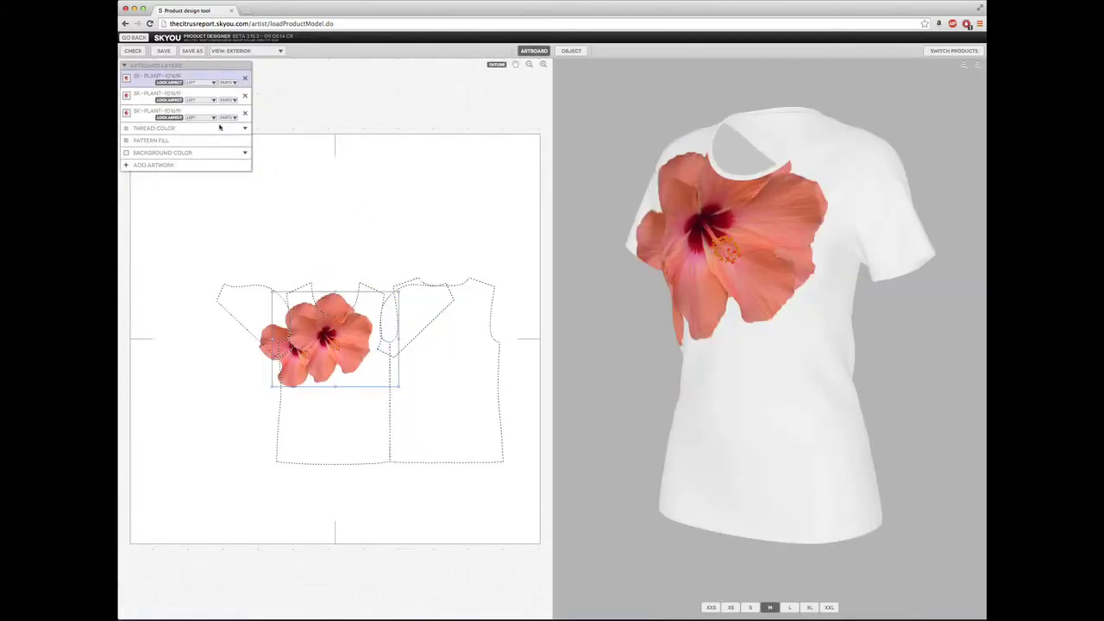
left_click_drag(398, 292, 350, 364)
Step: Add a fourth hibiscus, scaled down slightly, over the side seam between the front and back pieces
left_click(188, 166)
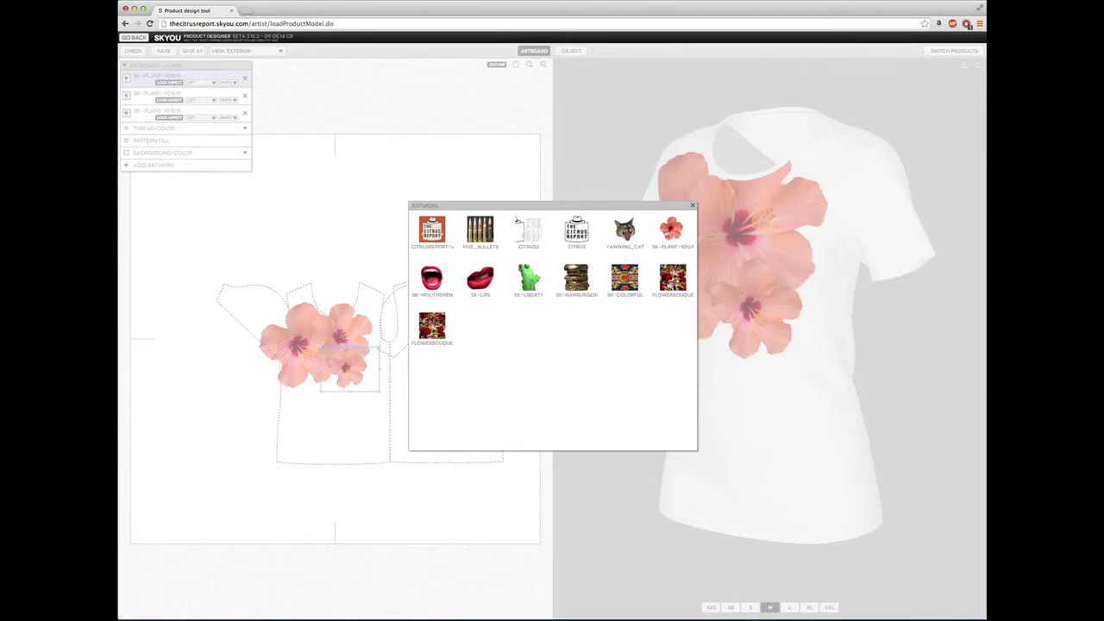
left_click(672, 231)
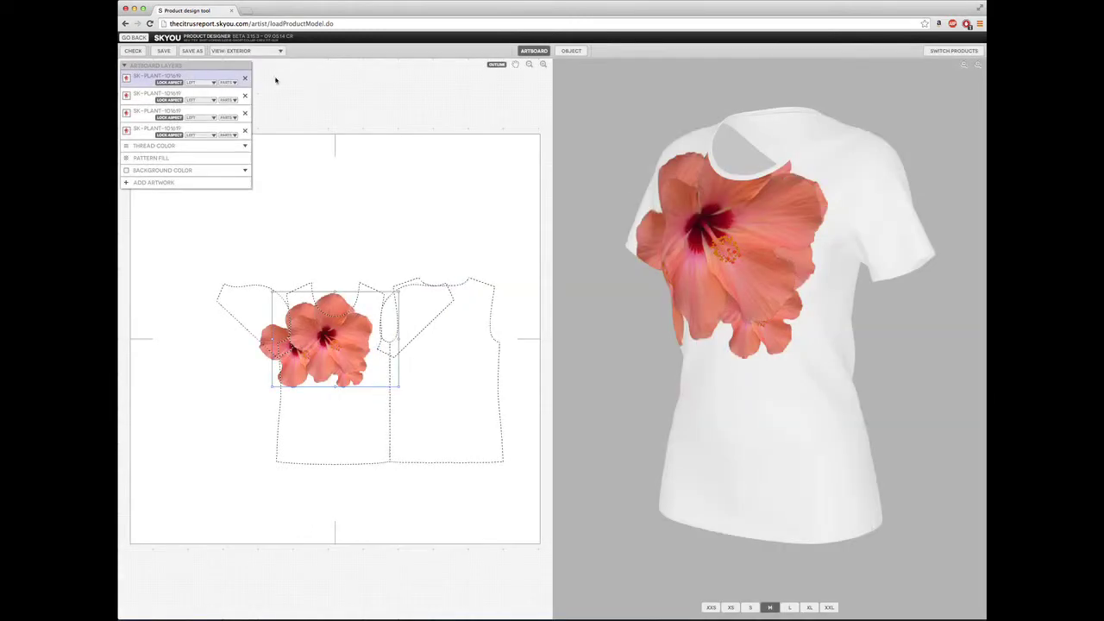
left_click_drag(397, 292, 377, 305)
left_click_drag(317, 336, 378, 337)
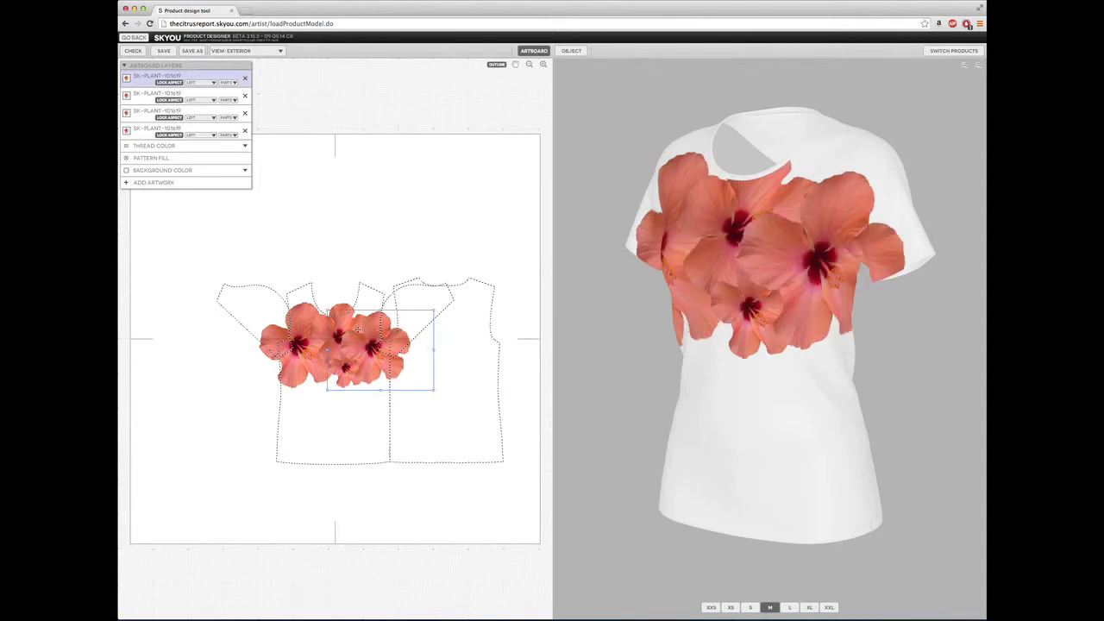
Step: Reorder the artboard layers so the fourth hibiscus sits at the bottom of the flower stack
mouse_move(770, 261)
left_mouse_down()
mouse_move(802, 259)
mouse_move(779, 258)
left_mouse_up()
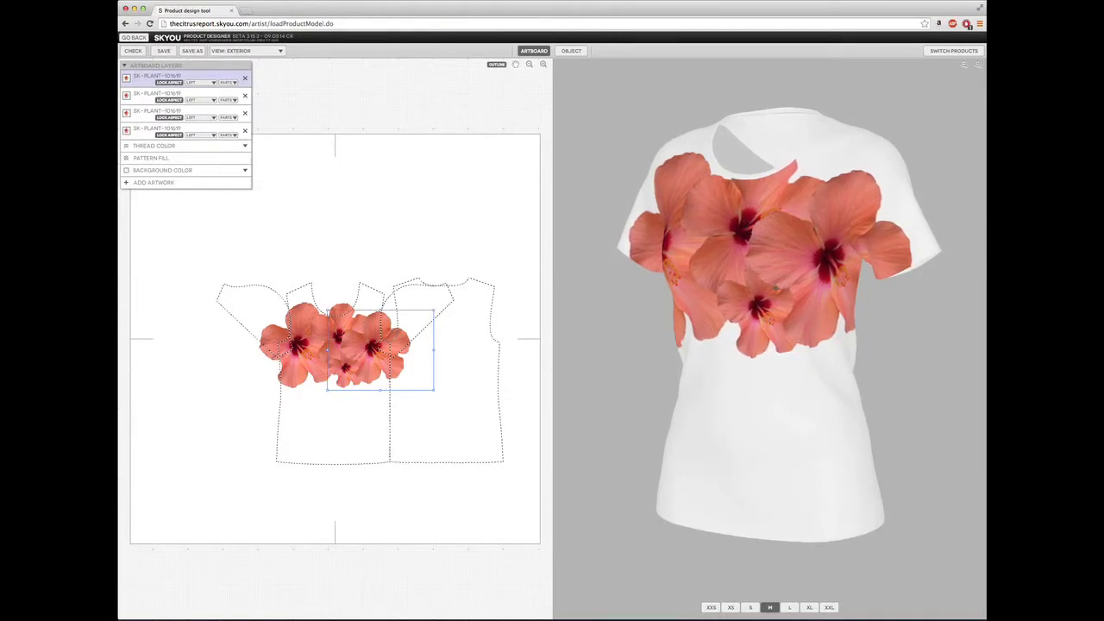
mouse_move(191, 66)
left_mouse_down()
mouse_move(193, 91)
mouse_move(199, 66)
left_mouse_up()
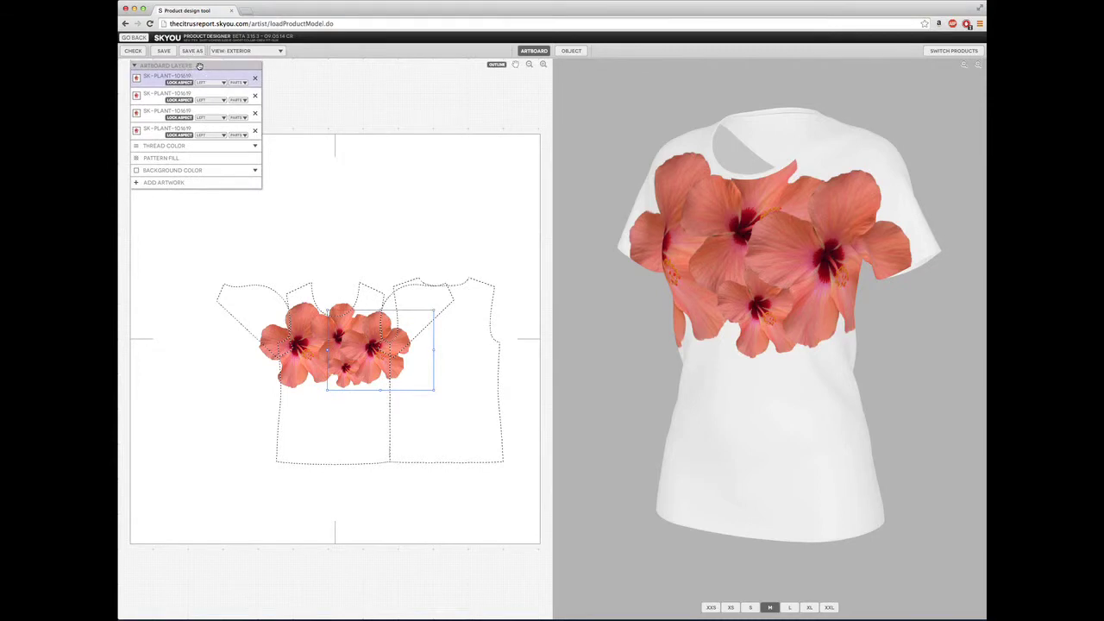
left_click_drag(156, 78, 156, 131)
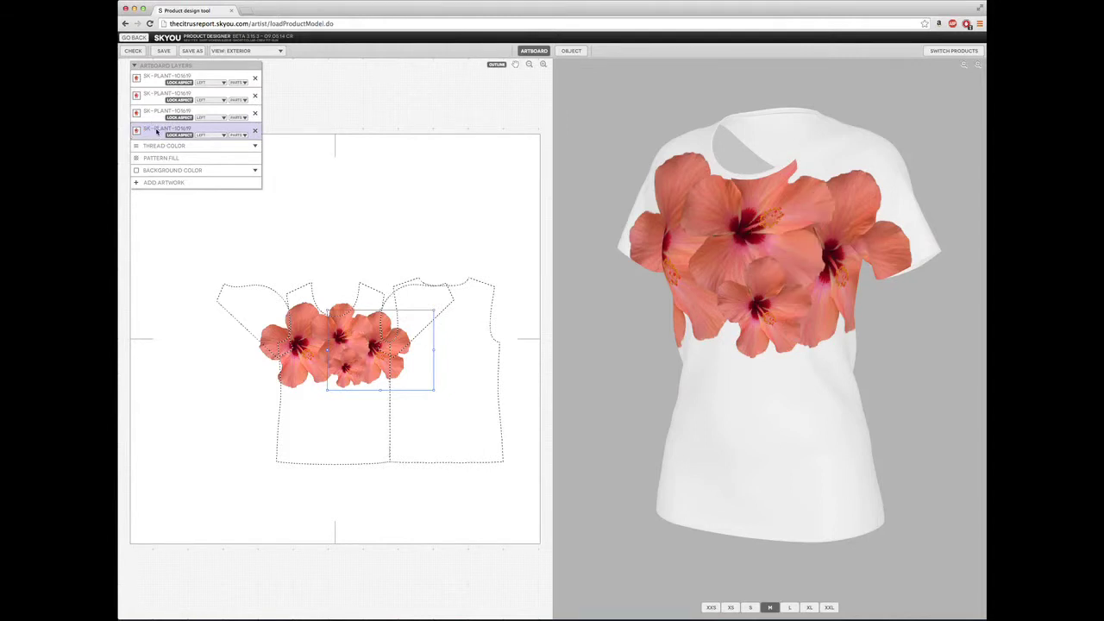
Step: Reposition the fourth hibiscus lower on the side seam, checking its fit across the front and sleeve of the shirt
left_click_drag(388, 344, 386, 345)
left_click_drag(801, 273, 883, 276)
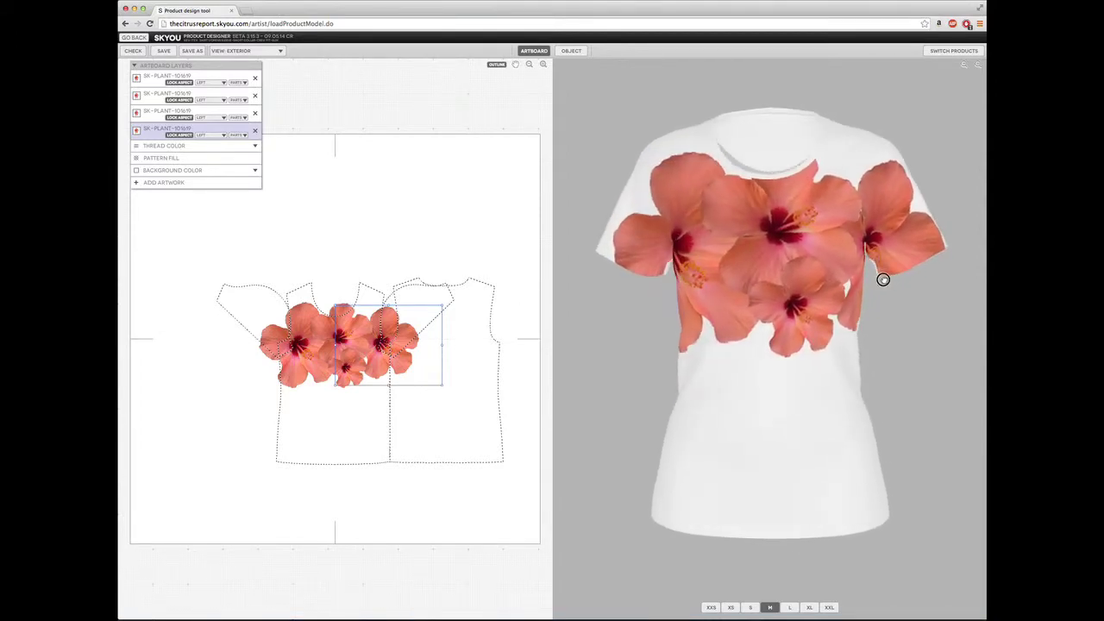
left_click(374, 374)
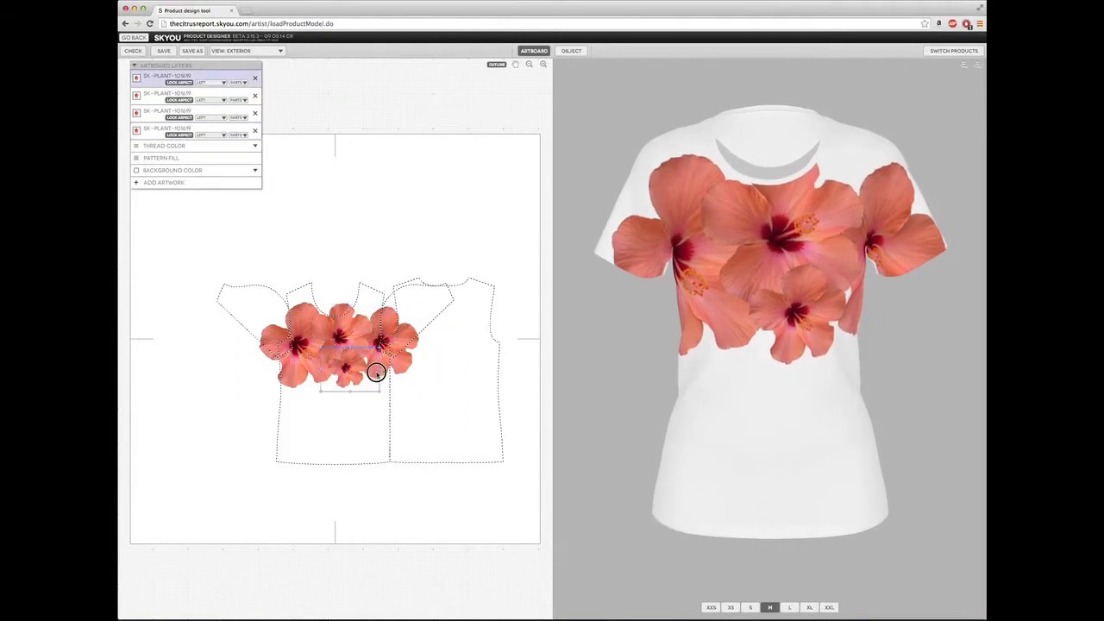
left_click(404, 345)
mouse_move(412, 339)
left_mouse_down()
mouse_move(404, 380)
mouse_move(394, 348)
left_mouse_up()
left_click_drag(832, 345, 621, 354)
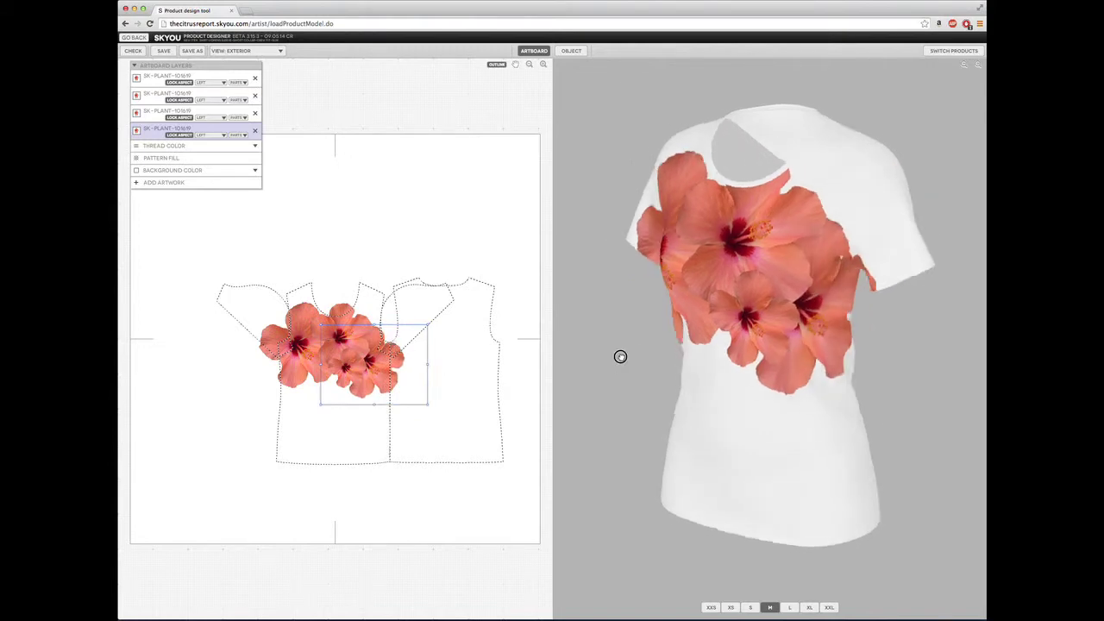
mouse_move(374, 377)
left_mouse_down()
mouse_move(393, 379)
mouse_move(382, 379)
left_mouse_up()
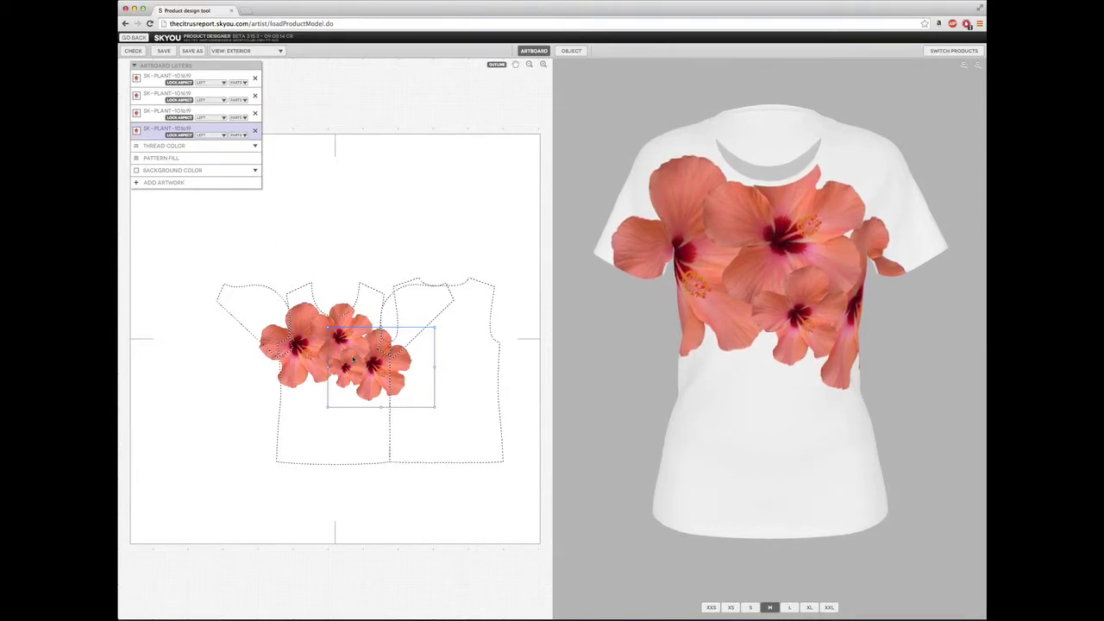
Step: Nudge the smallest hibiscus slightly toward the first flower and rotate the neckline hibiscus until its frame is upright
left_click_drag(353, 360, 350, 360)
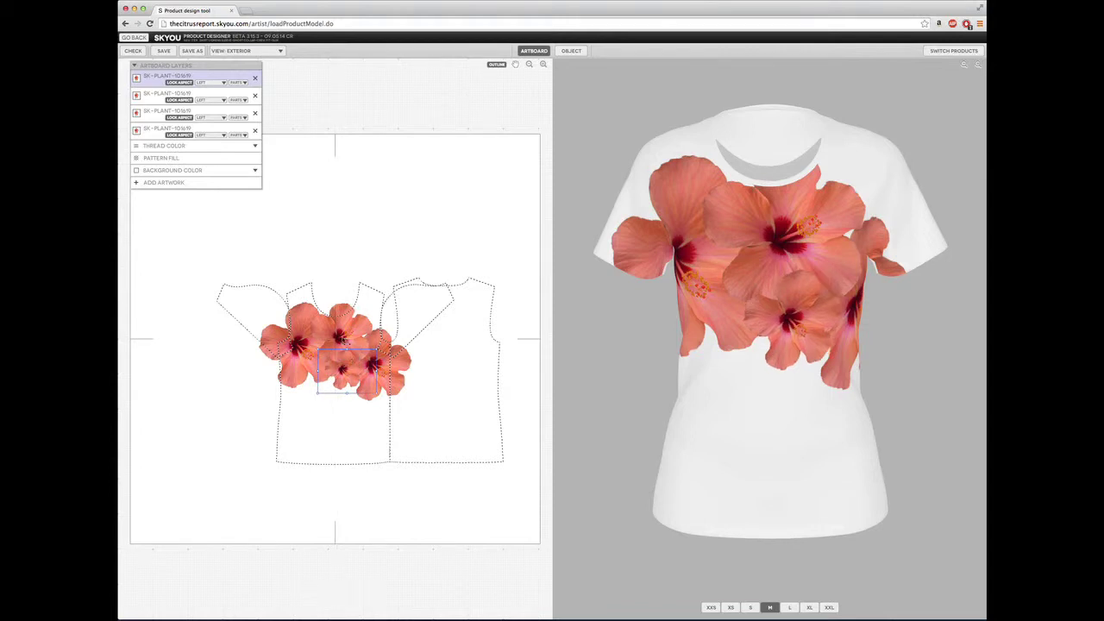
left_click(356, 321)
left_click_drag(361, 284, 343, 277)
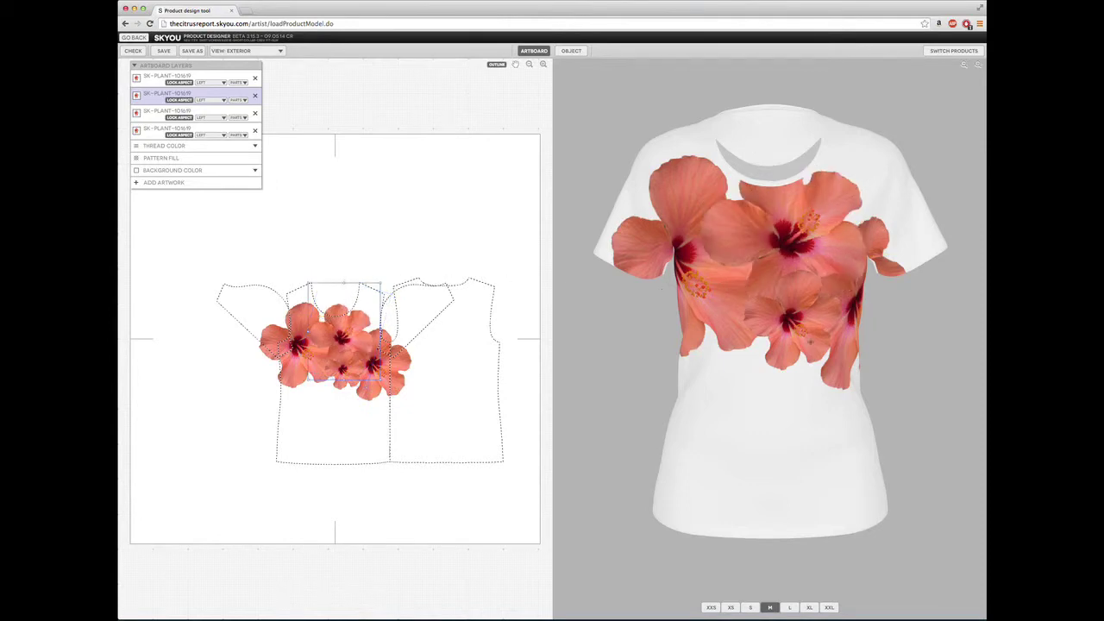
left_click_drag(802, 350, 833, 333)
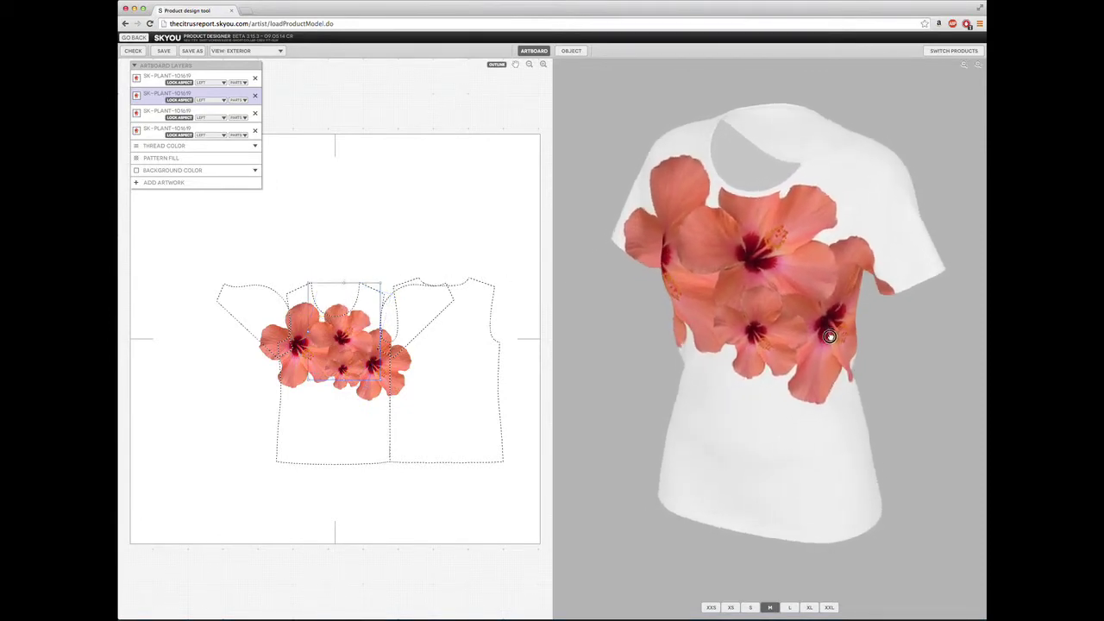
Step: Try green and magenta background colours, then a pale pink with the saturation lowered to 15
left_click(218, 169)
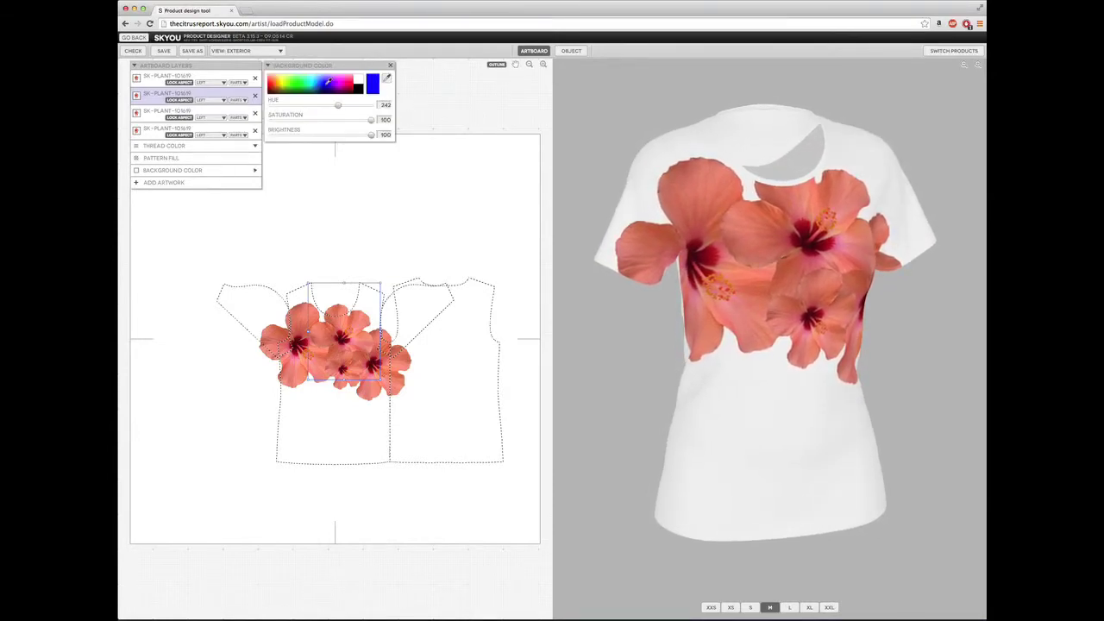
left_click(327, 82)
left_click(304, 77)
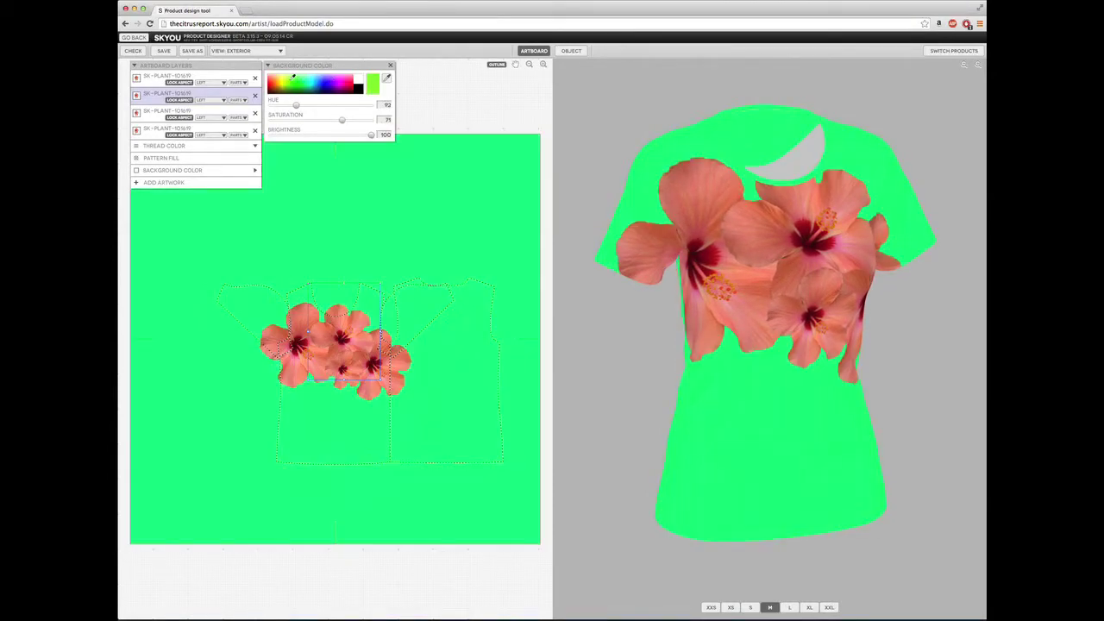
left_click(327, 80)
left_click(345, 79)
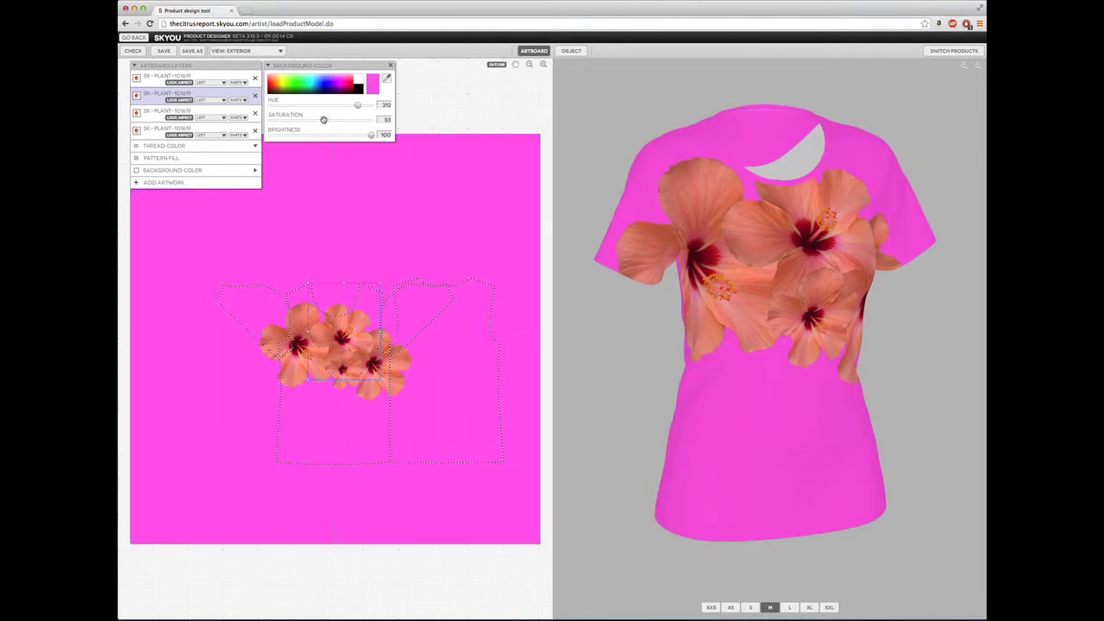
left_click_drag(324, 119, 287, 121)
Step: Sample the shirt's background colour from the hibiscus petals with the eyedropper, settling on a light salmon pink
left_click(388, 78)
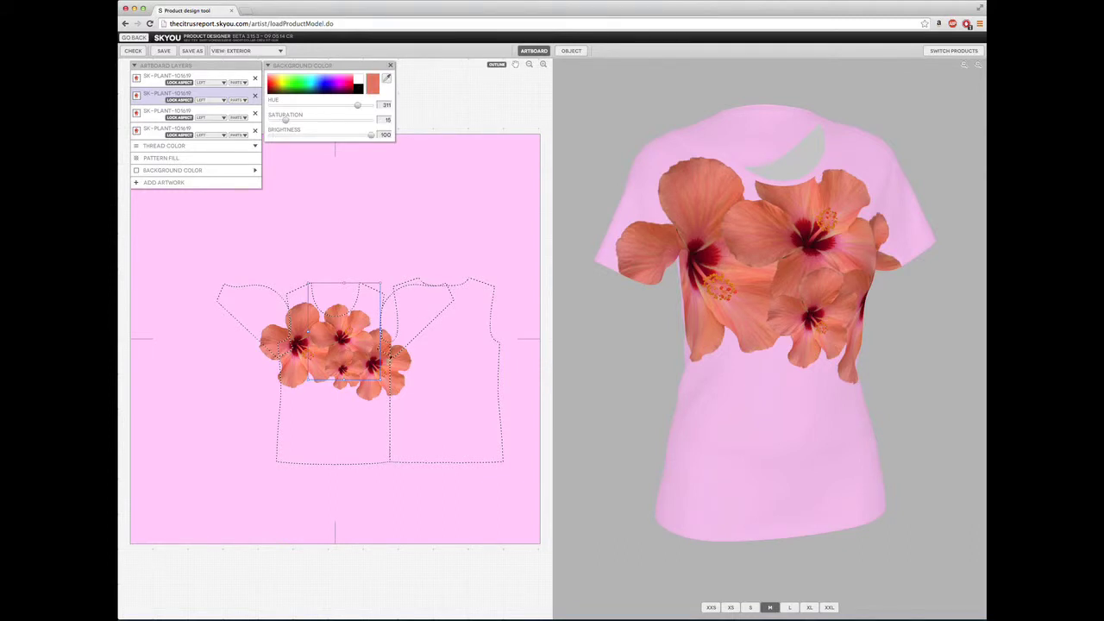
left_click(332, 338)
left_click(387, 78)
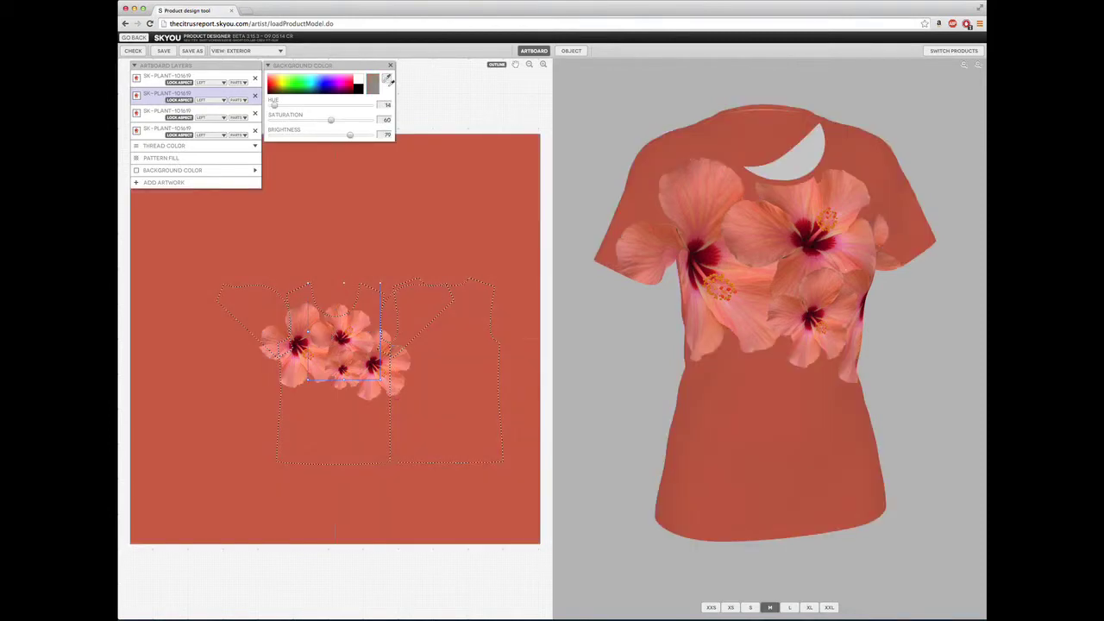
left_click(341, 320)
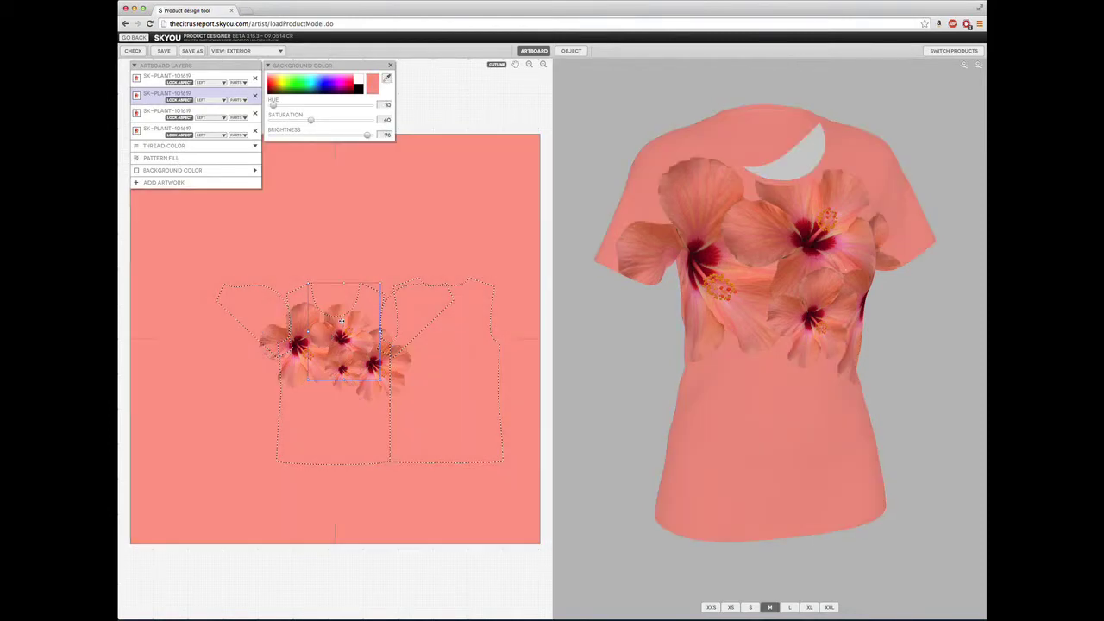
Step: Switch the artboard to the yoke view and add the Citrus artwork to it
mouse_move(817, 274)
left_mouse_down()
mouse_move(598, 271)
mouse_move(940, 271)
mouse_move(803, 256)
mouse_move(829, 261)
left_mouse_up()
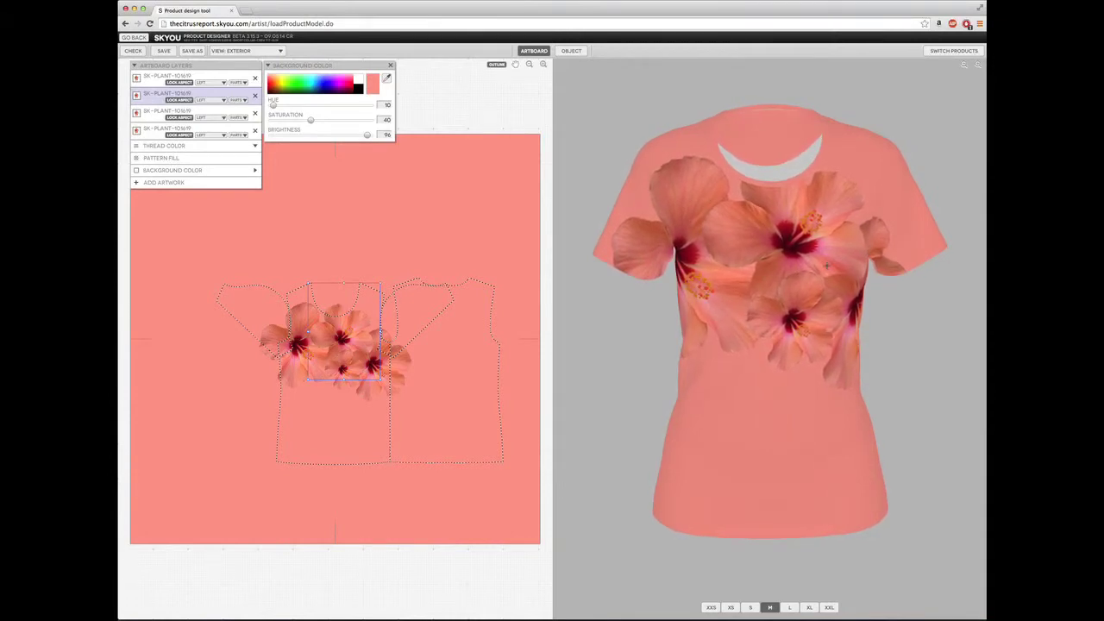
mouse_move(796, 214)
left_mouse_down()
mouse_move(779, 190)
mouse_move(791, 207)
left_mouse_up()
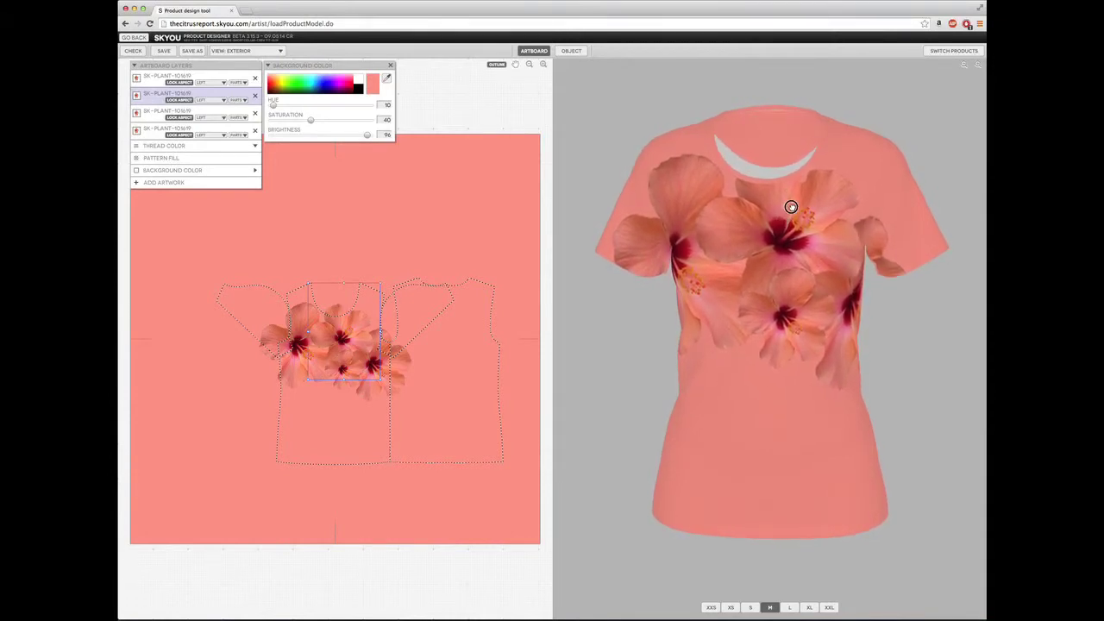
left_click(279, 52)
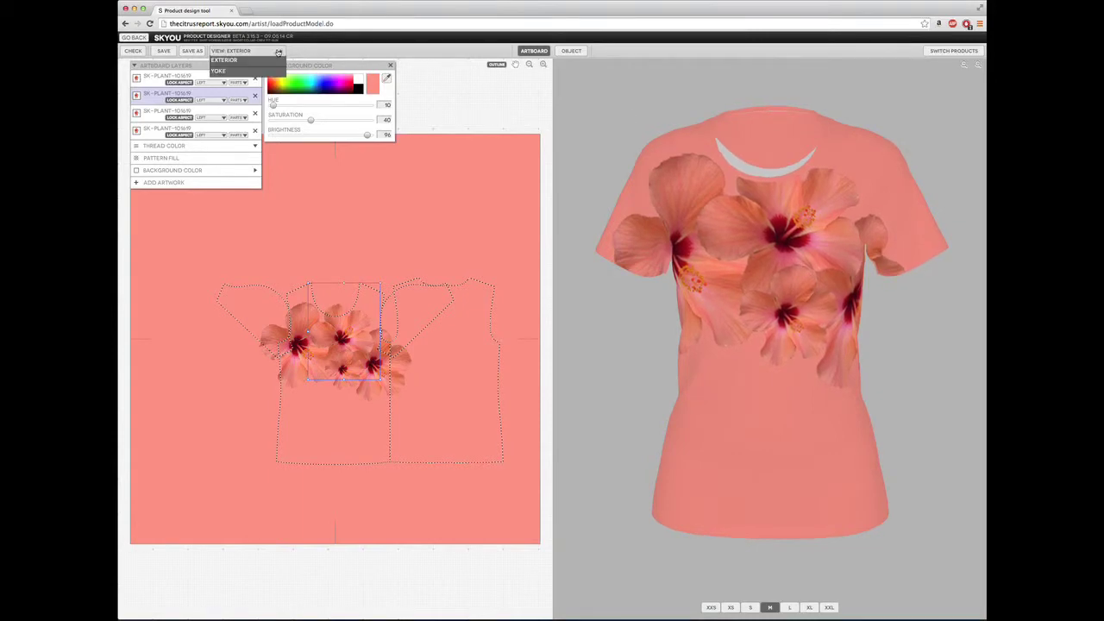
left_click(223, 74)
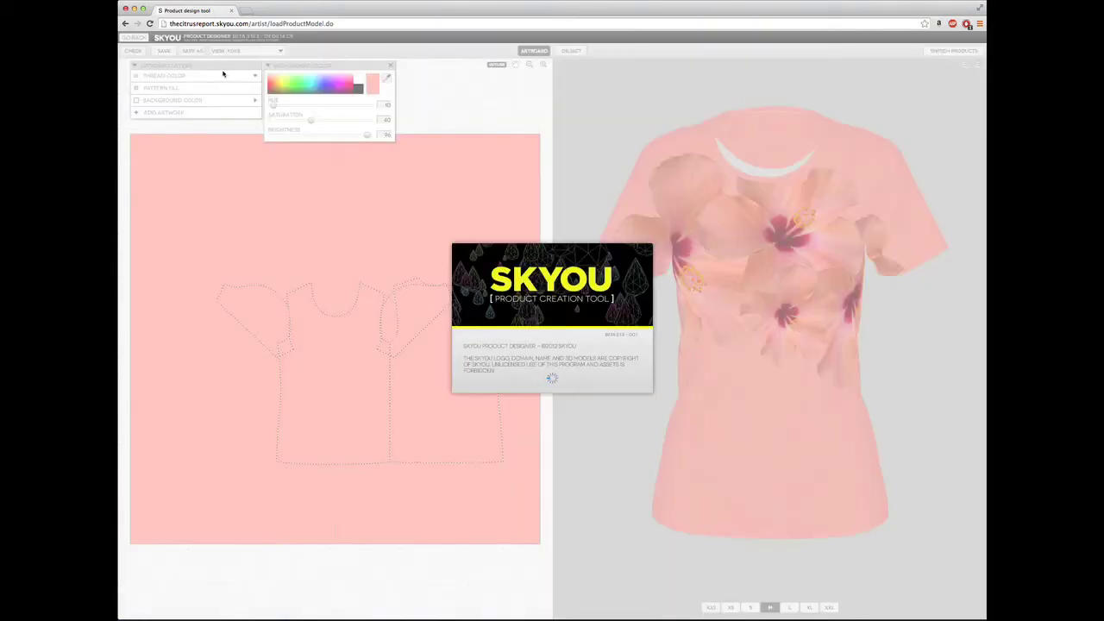
left_click(191, 112)
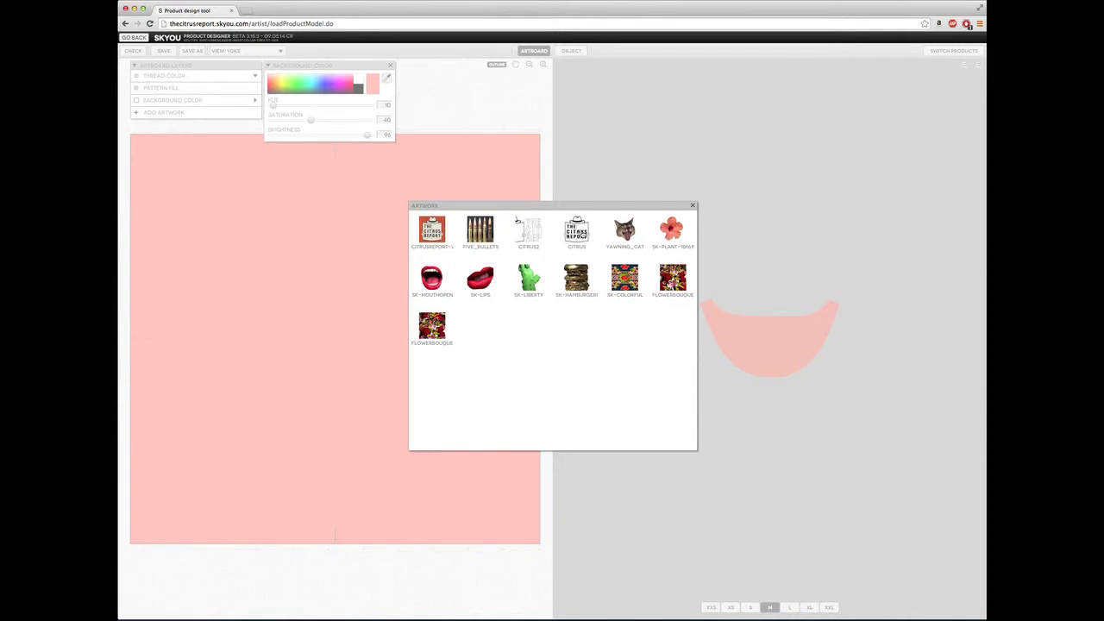
left_click(578, 227)
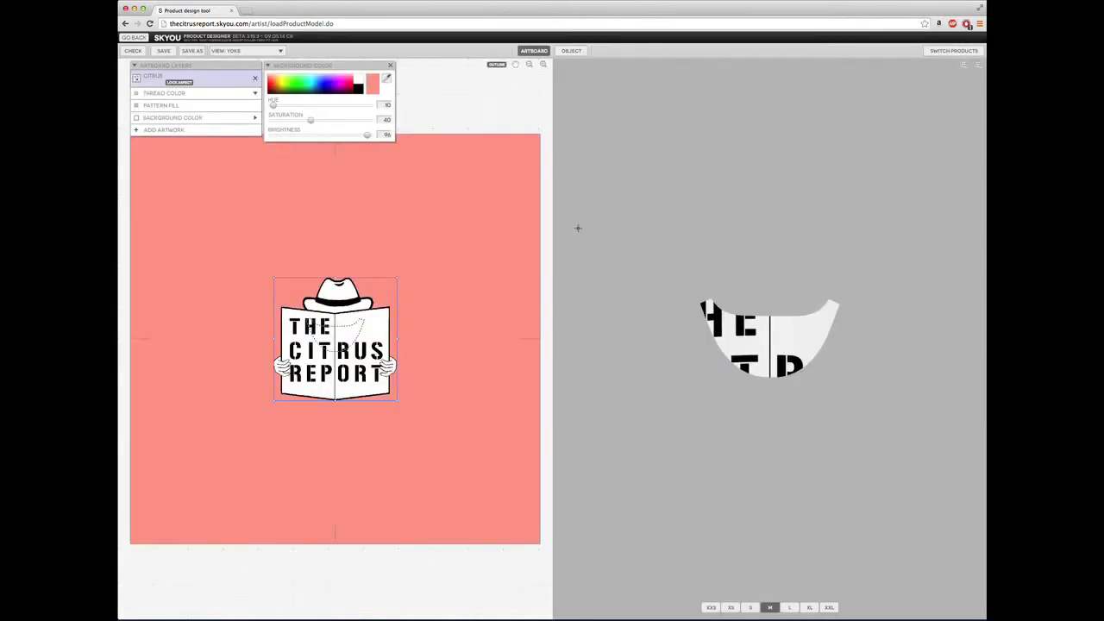
Step: Shrink the Citrus Report logo and centre it inside the yoke outline, then return to the exterior view
left_click_drag(396, 278, 290, 354)
left_click_drag(282, 393, 334, 339)
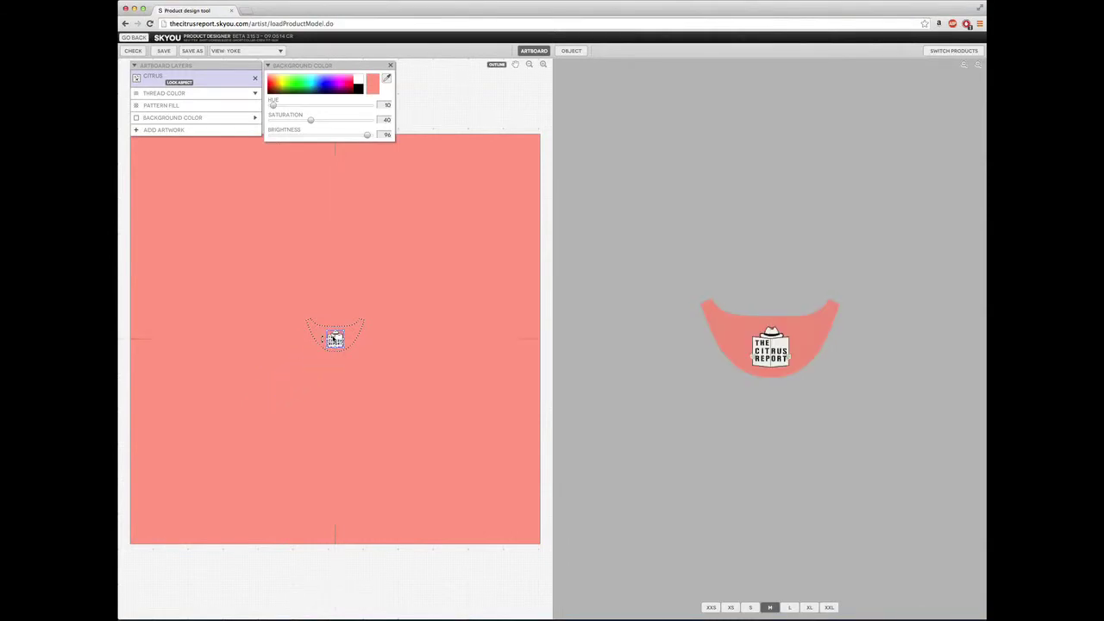
left_click(235, 51)
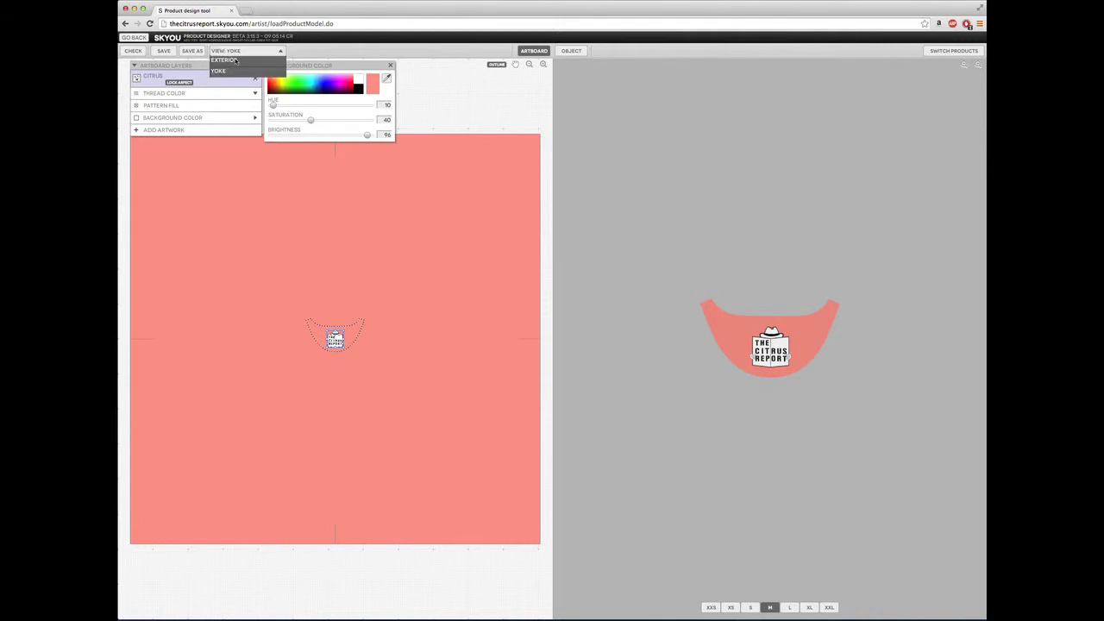
left_click(235, 60)
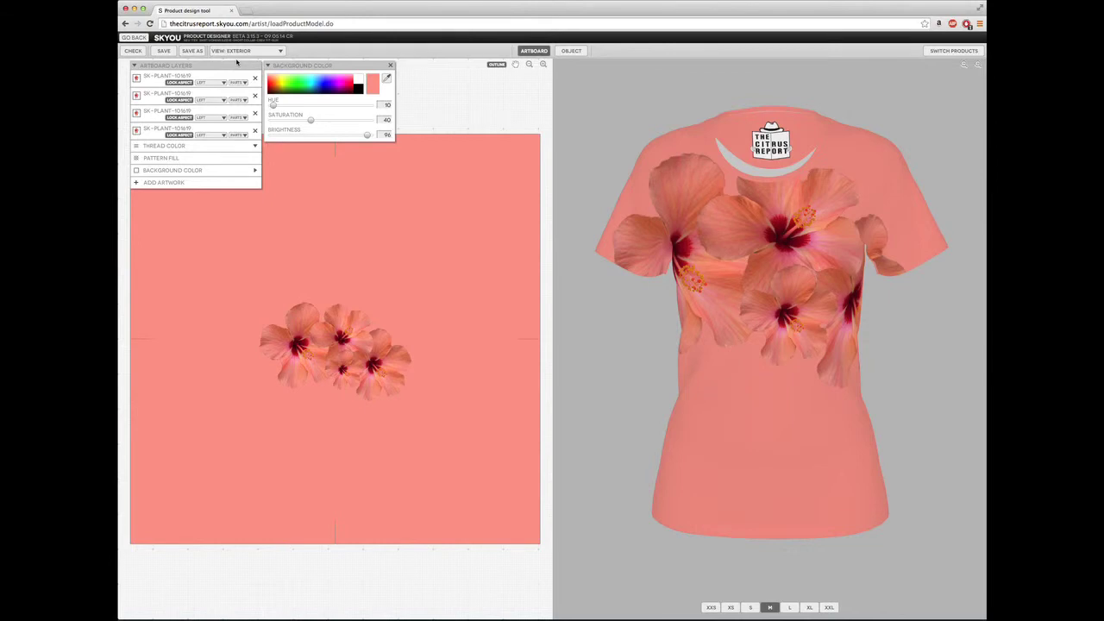
Step: Run the design check for issues and save the shirt under the name ALOHA-1
left_click(133, 51)
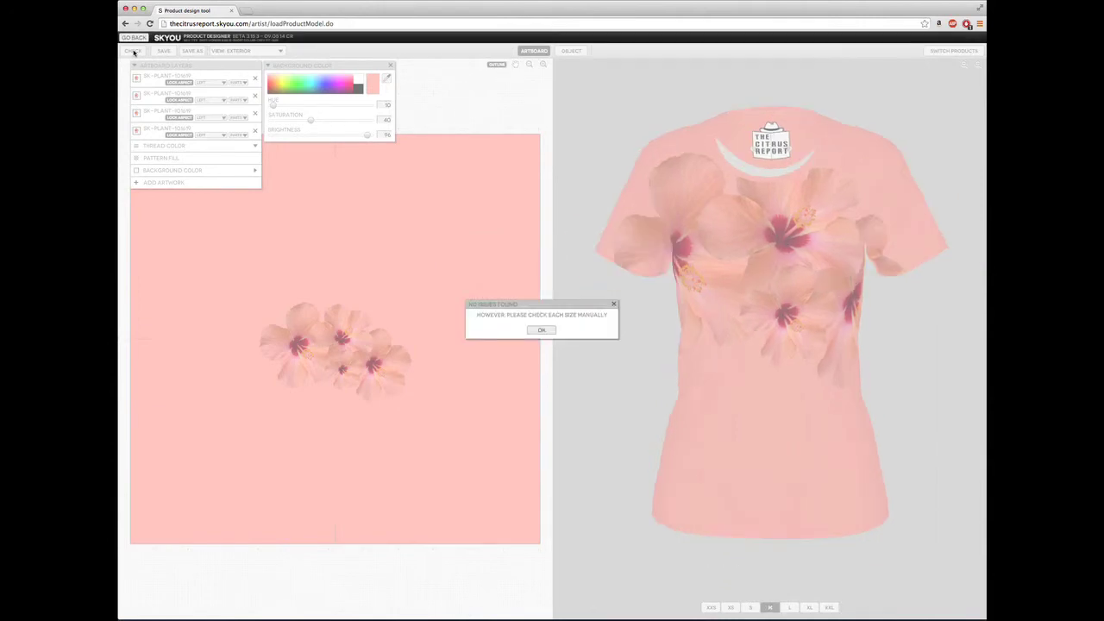
left_click(542, 330)
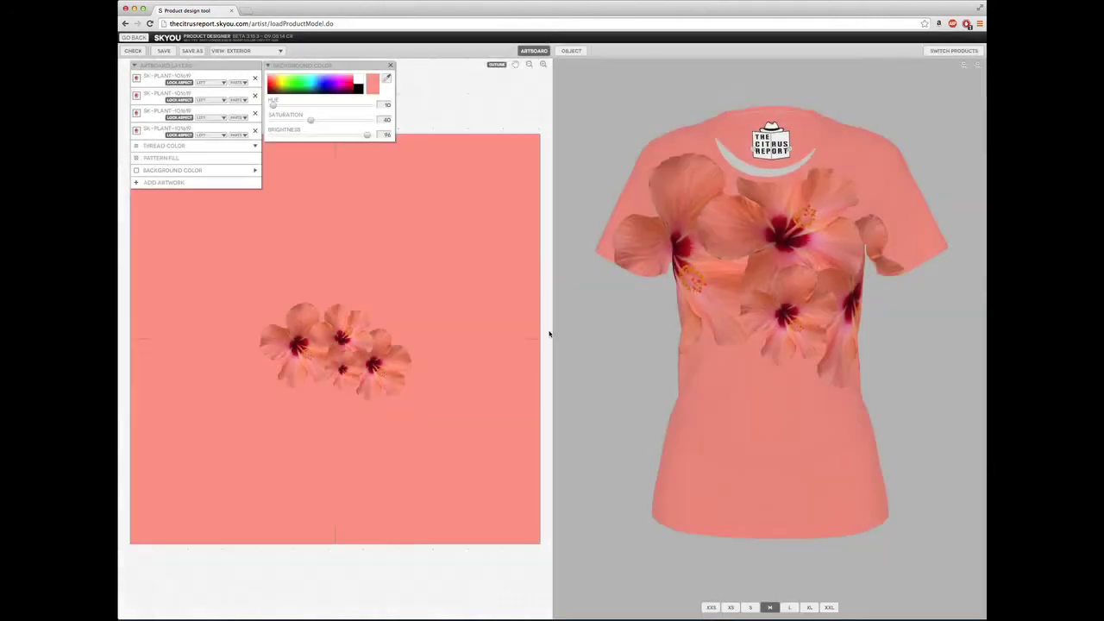
left_click(164, 51)
left_click(510, 318)
type("ALOHA")
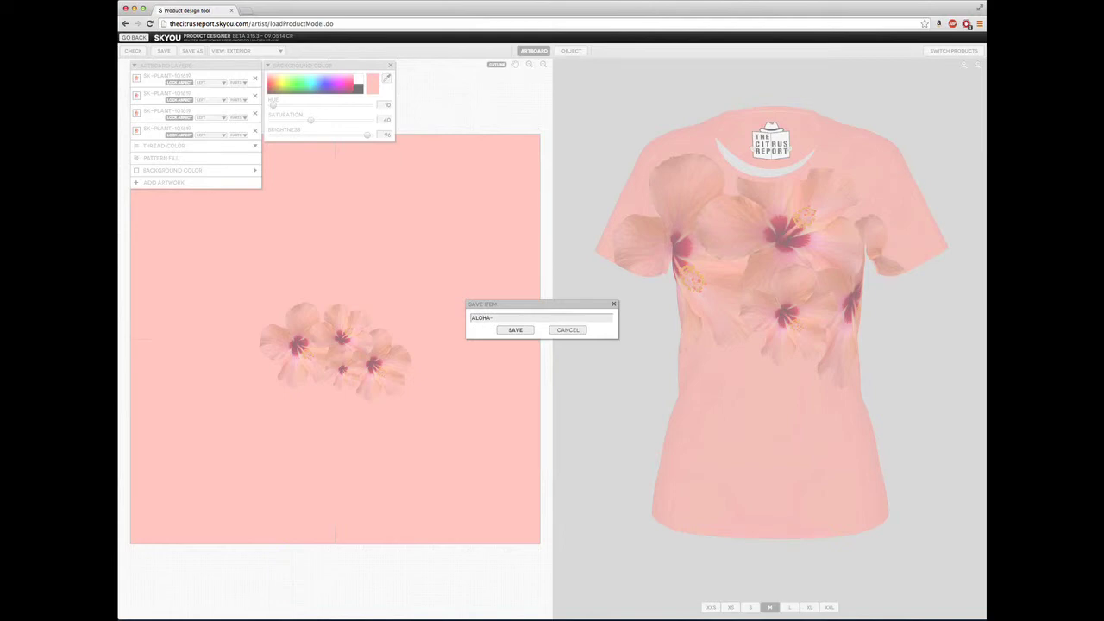
type("-1")
left_click(517, 330)
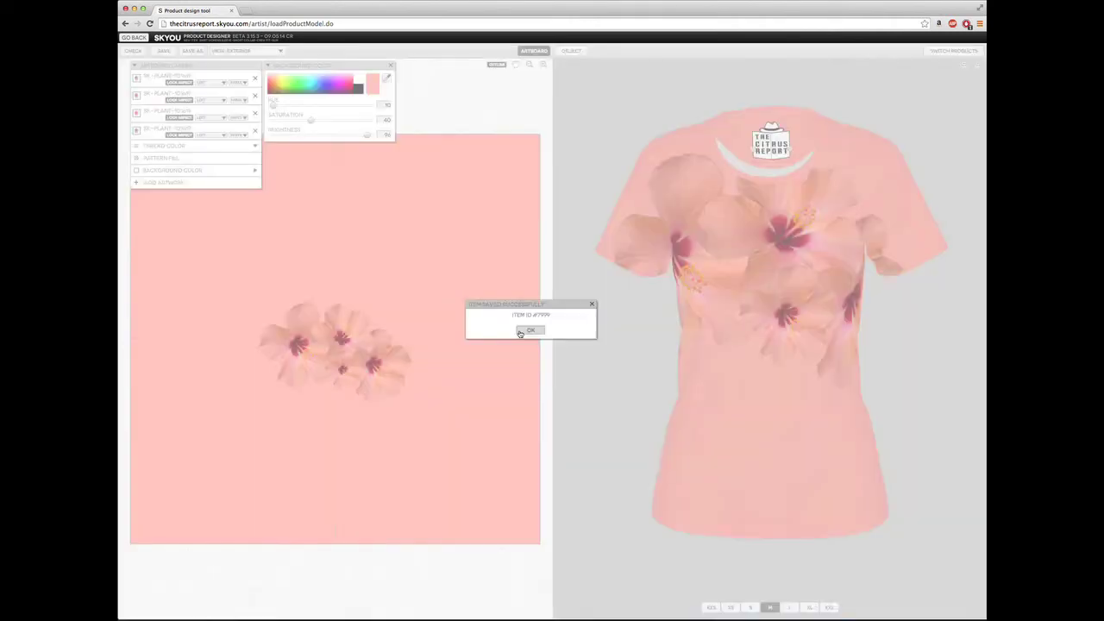
left_click(530, 330)
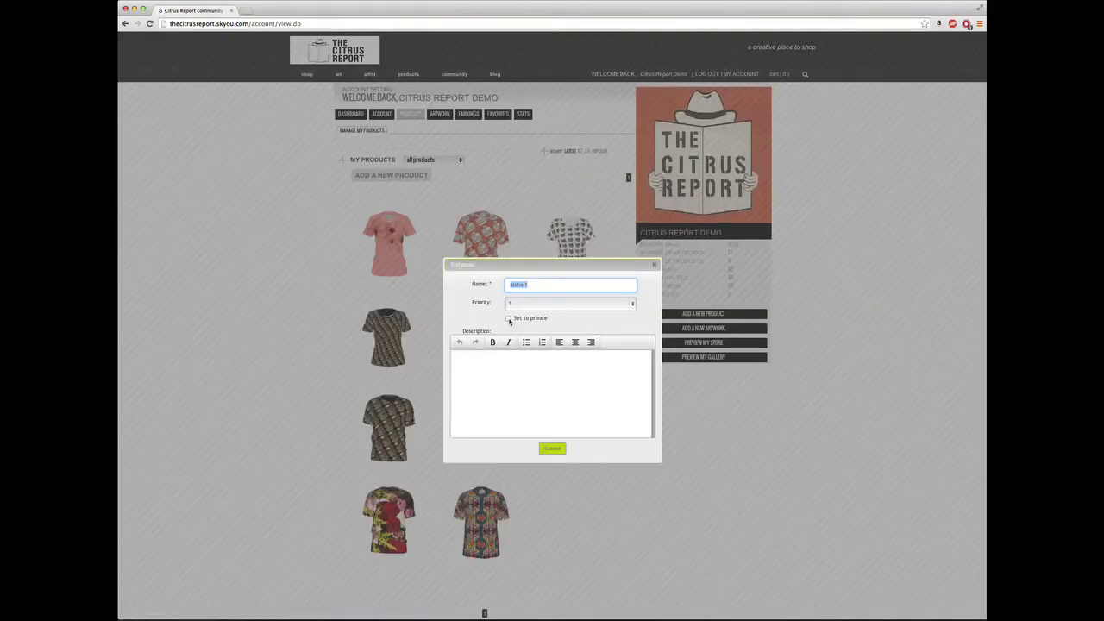
Step: Set the Aloha-1 product to private, enter the description "sdfgdsfg" and submit its details
left_click(509, 318)
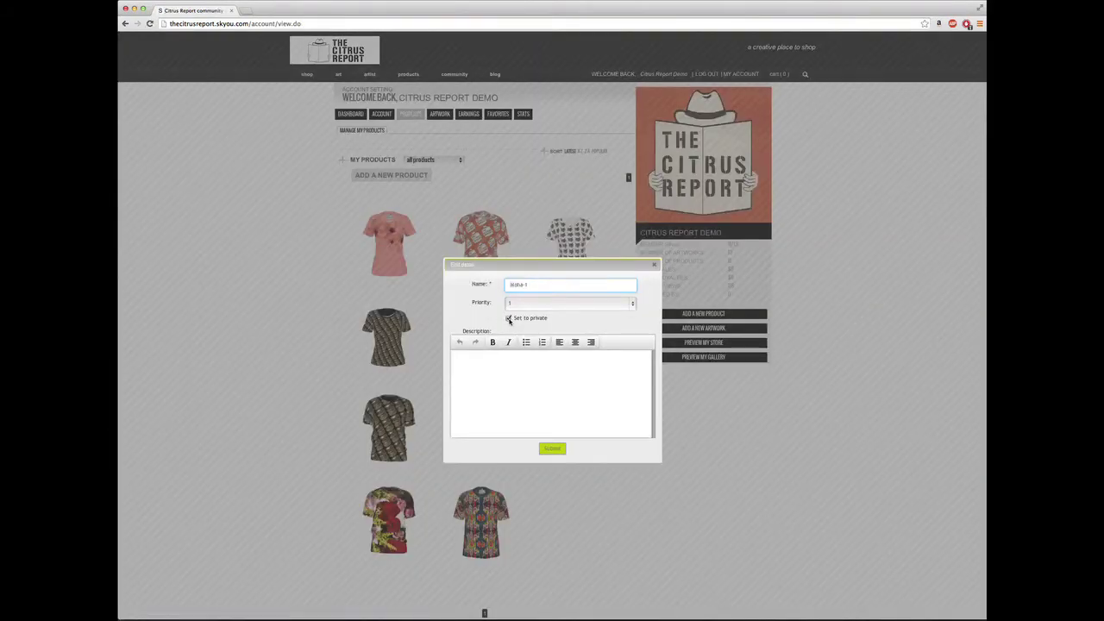
left_click(515, 372)
type("sdfgdsfg")
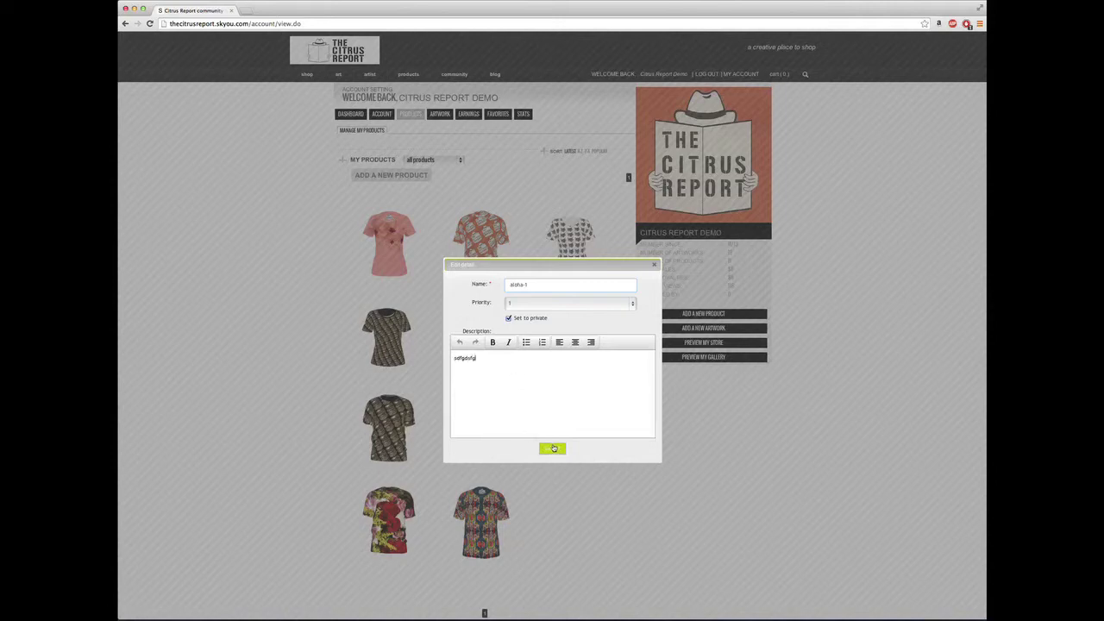
left_click(553, 448)
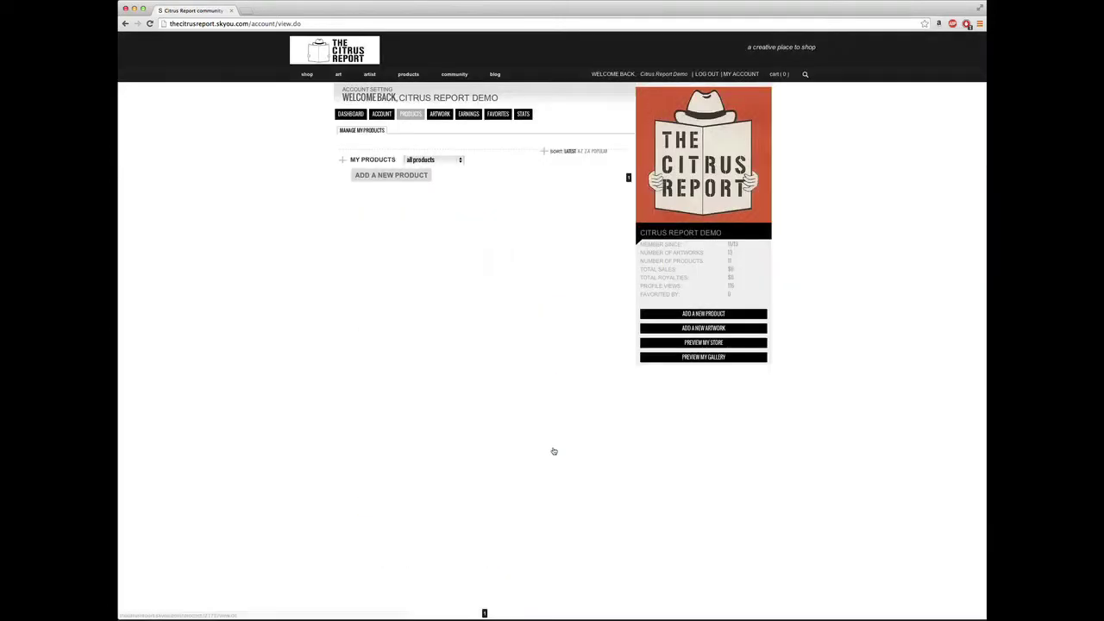
Step: Reopen the Aloha-1 shirt for customizing and recolour its background with the dark red sampled from a hibiscus centre
mouse_move(397, 246)
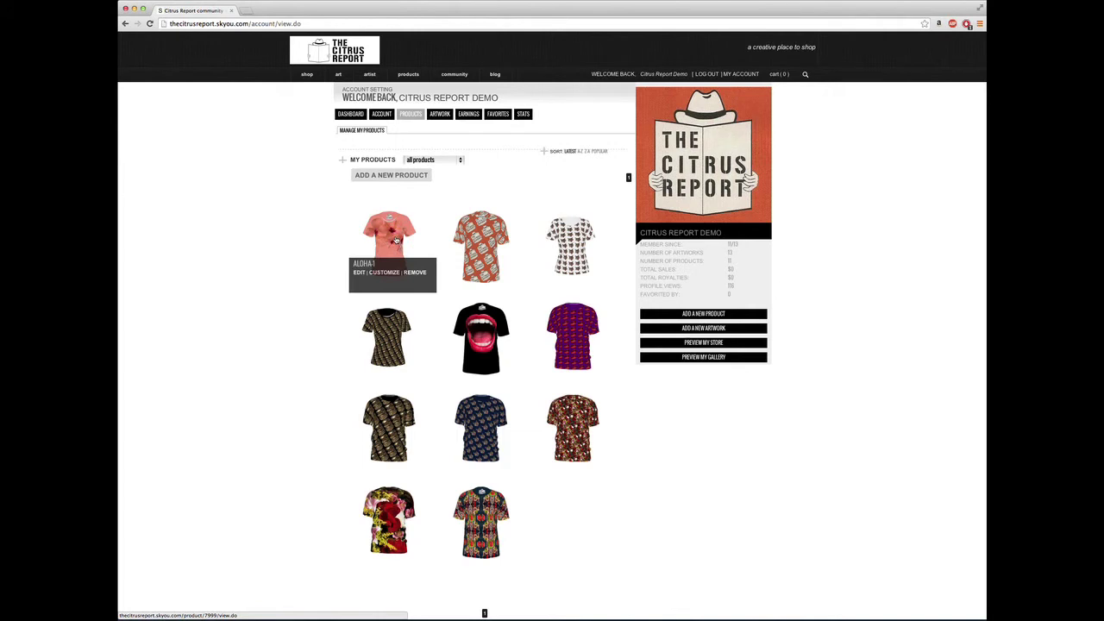
left_click(386, 273)
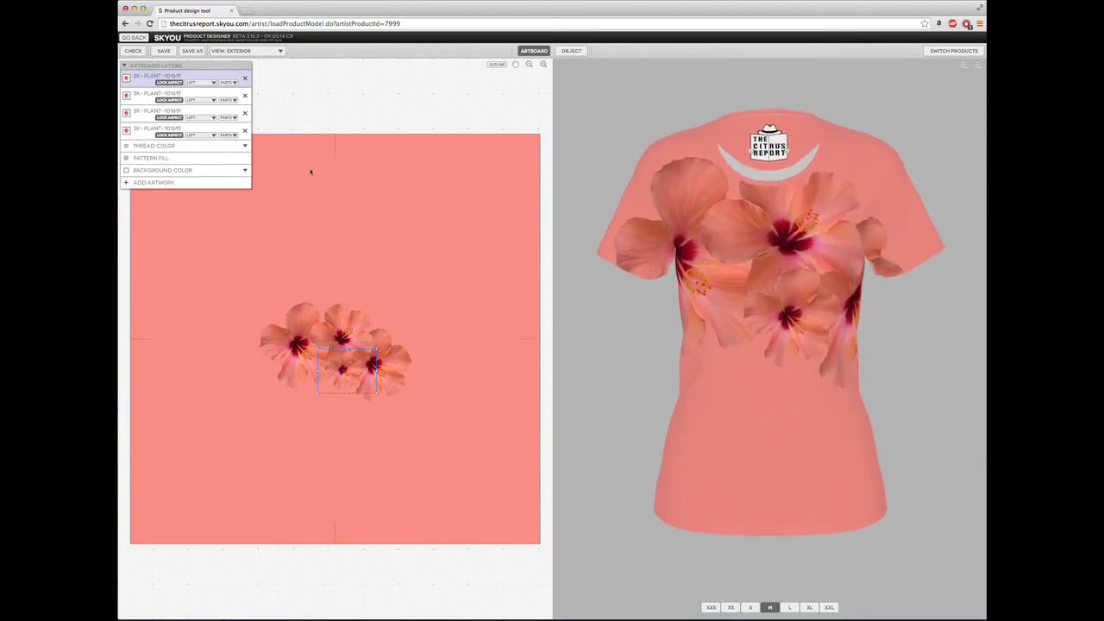
left_click(182, 170)
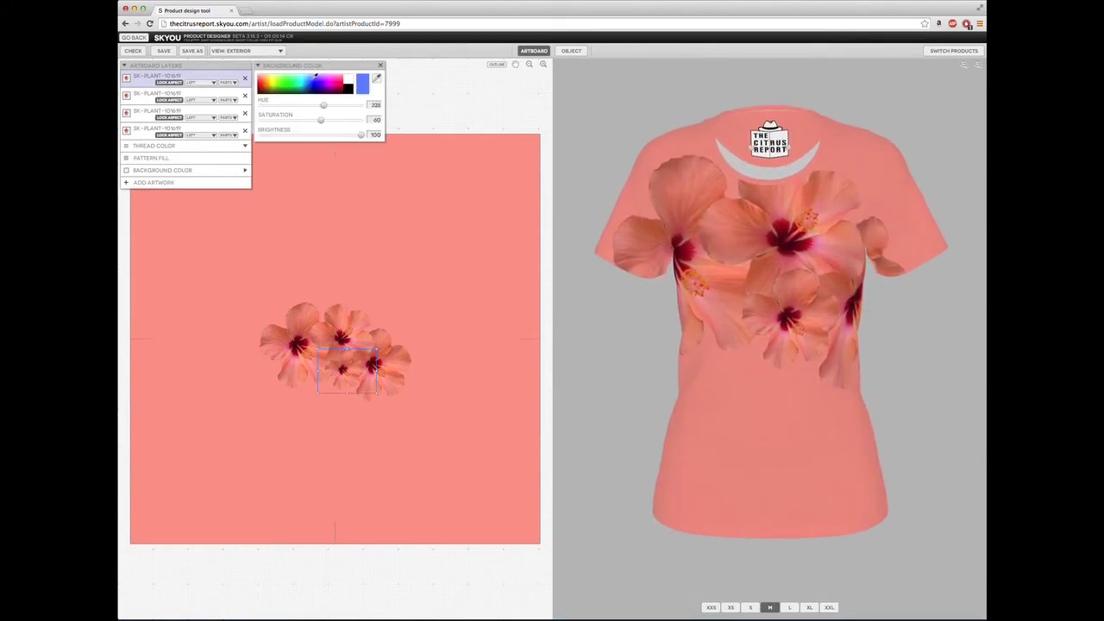
left_click(316, 78)
left_click(337, 81)
left_click(378, 79)
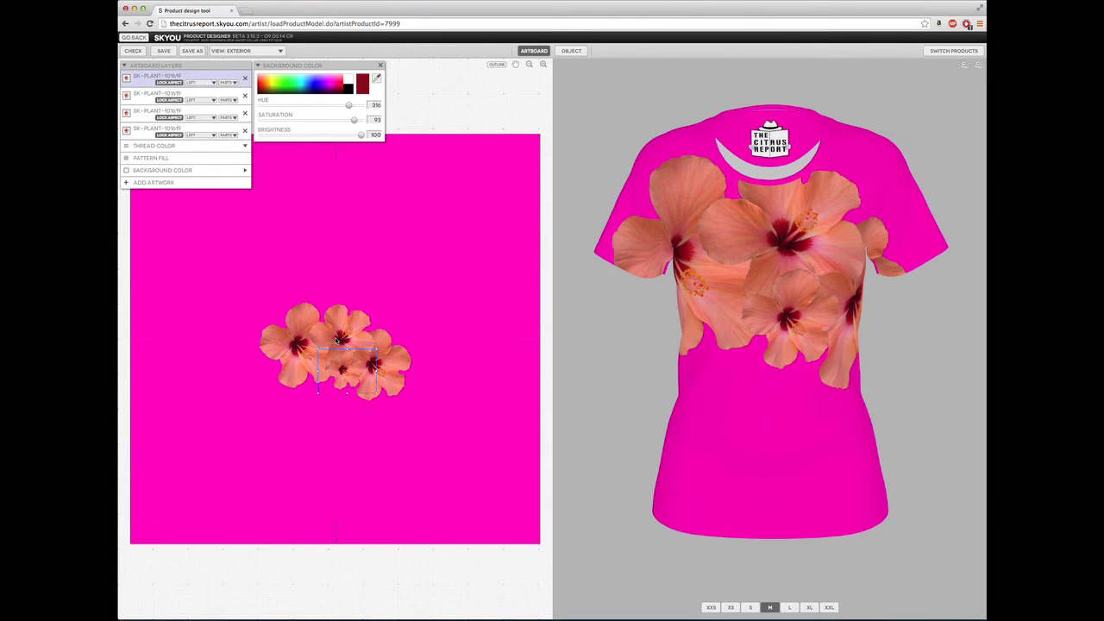
left_click(336, 340)
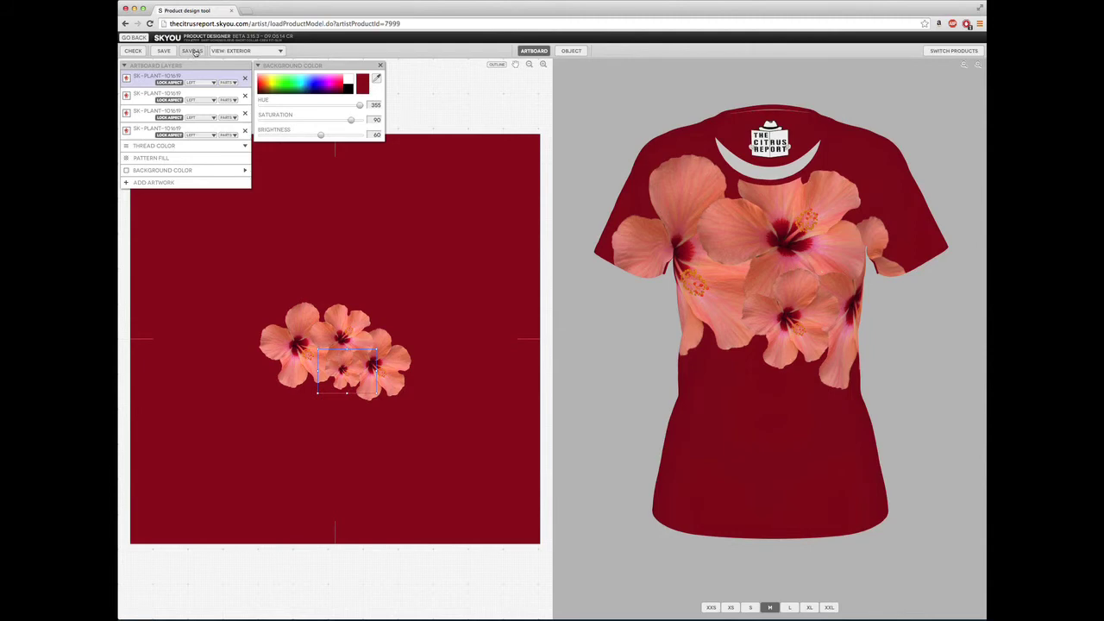
Step: Save the dark red version as a separate product named ALOHA-2
left_click(196, 53)
left_click(300, 88)
left_click(194, 51)
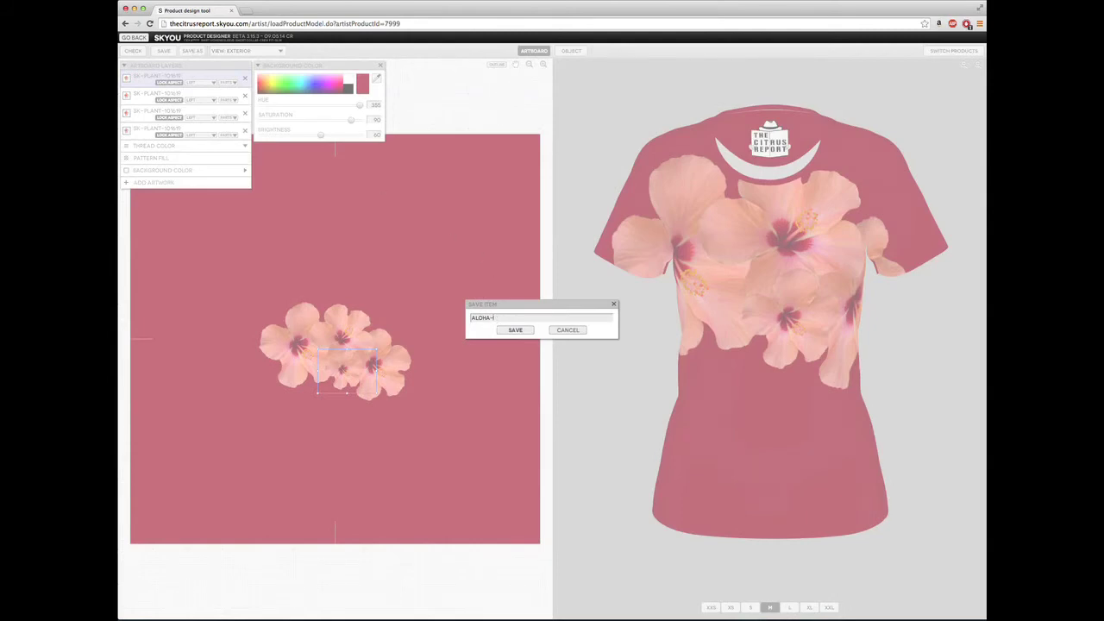
type("2")
left_click(514, 330)
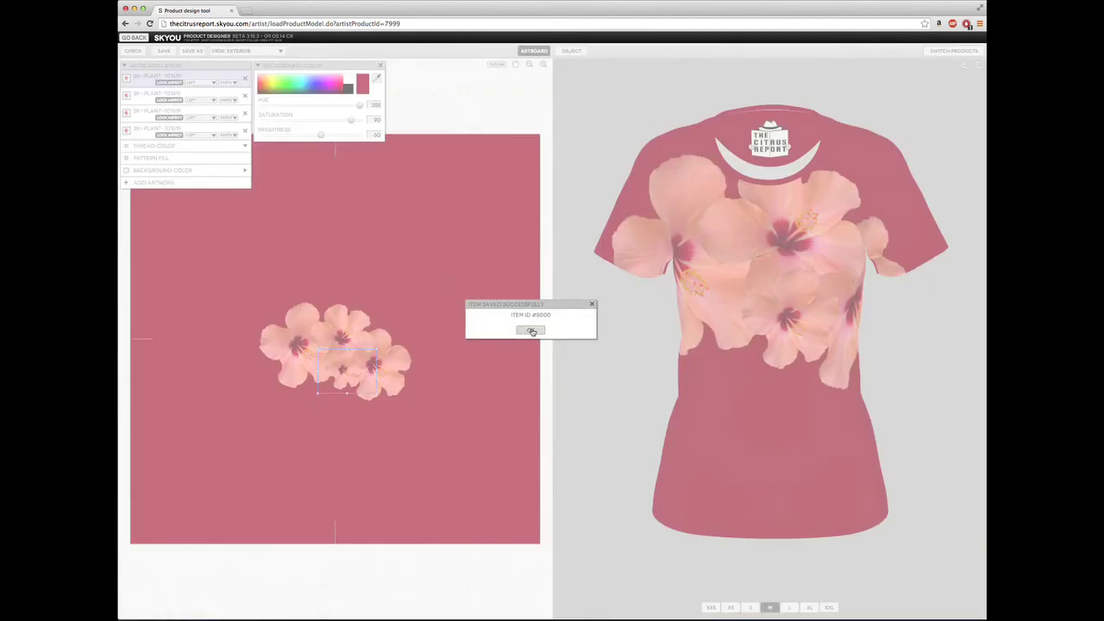
left_click(526, 330)
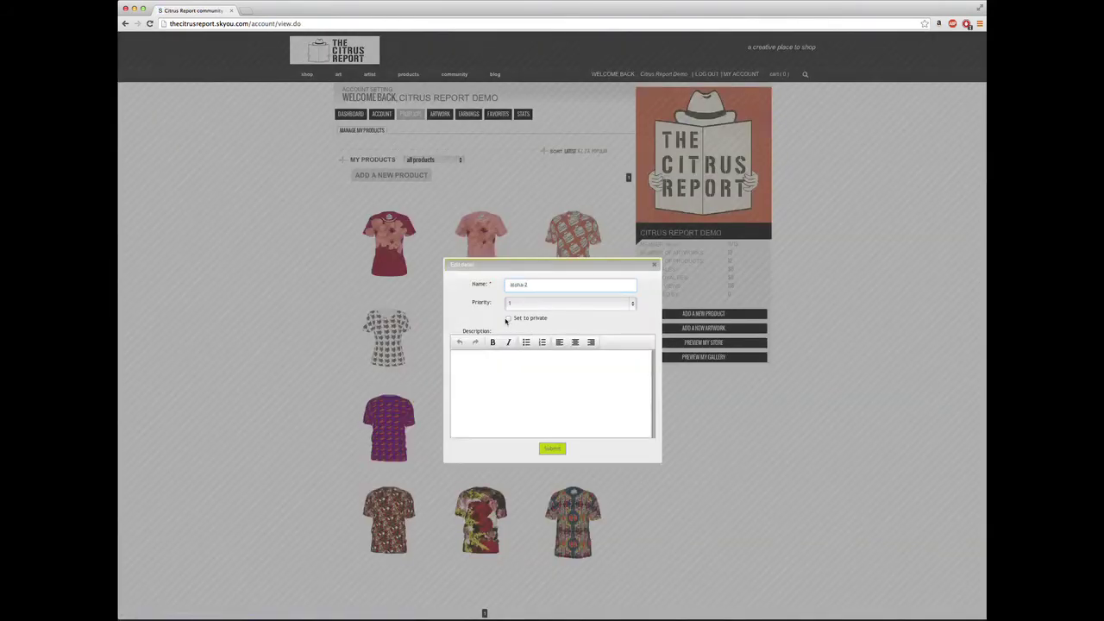
Step: Set the Aloha-2 product to private, submit its details and check both Aloha shirts in the product list
left_click(508, 318)
left_click(553, 448)
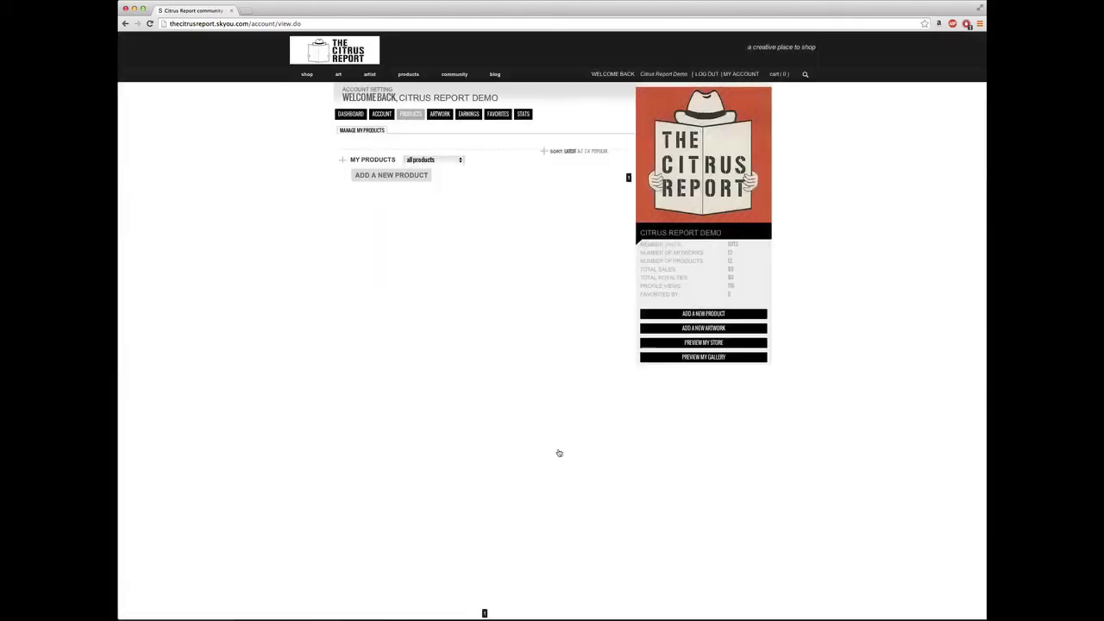
mouse_move(406, 242)
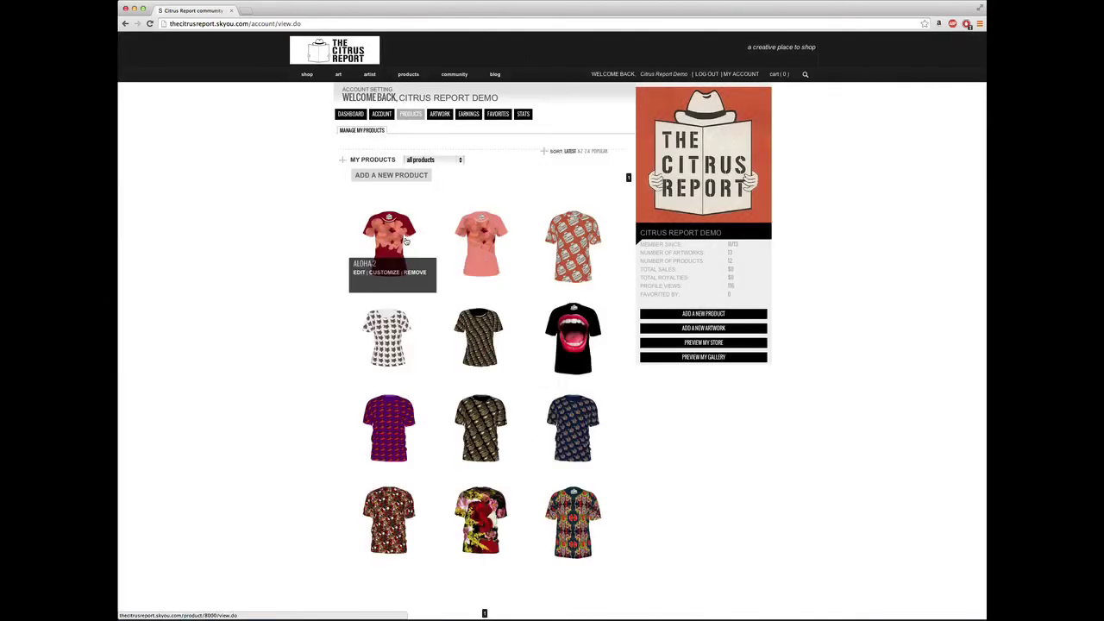
mouse_move(489, 249)
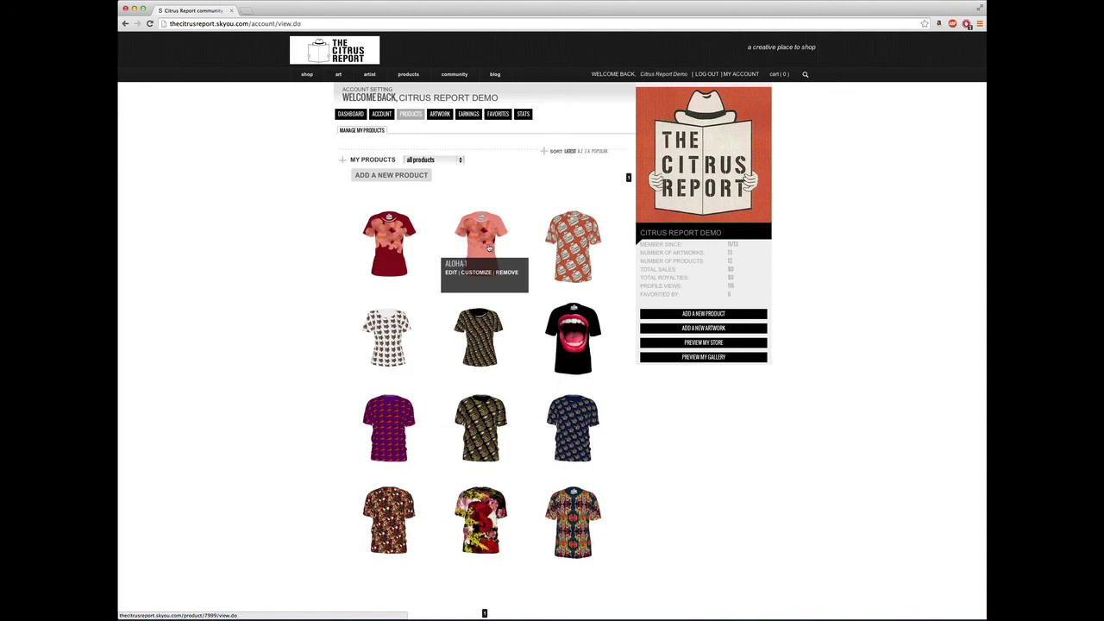